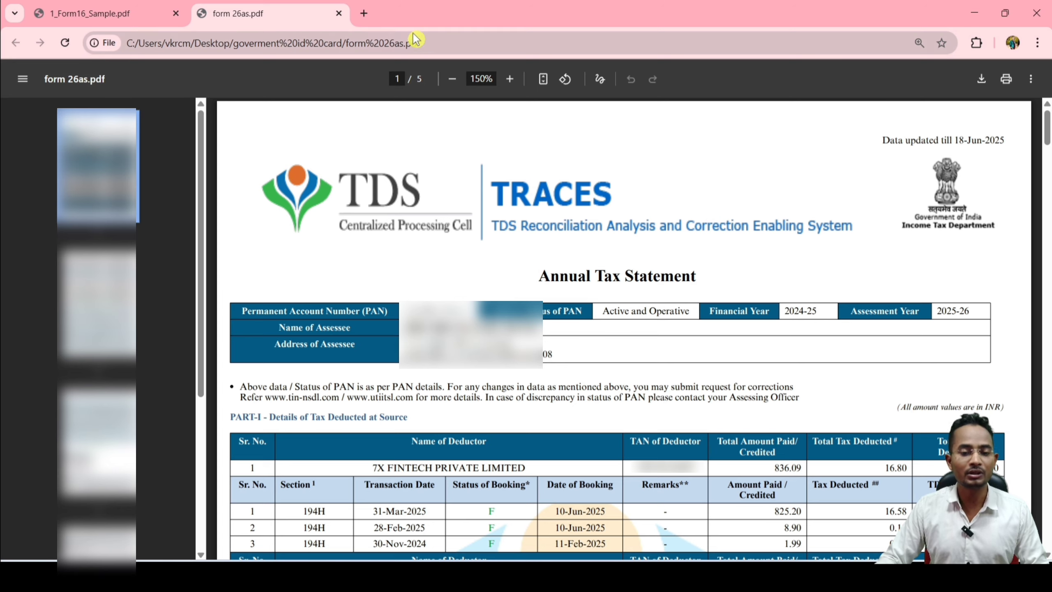
- Search the web for income tax in a new tab and open the Income Tax Department home page
click(365, 14)
click(174, 43)
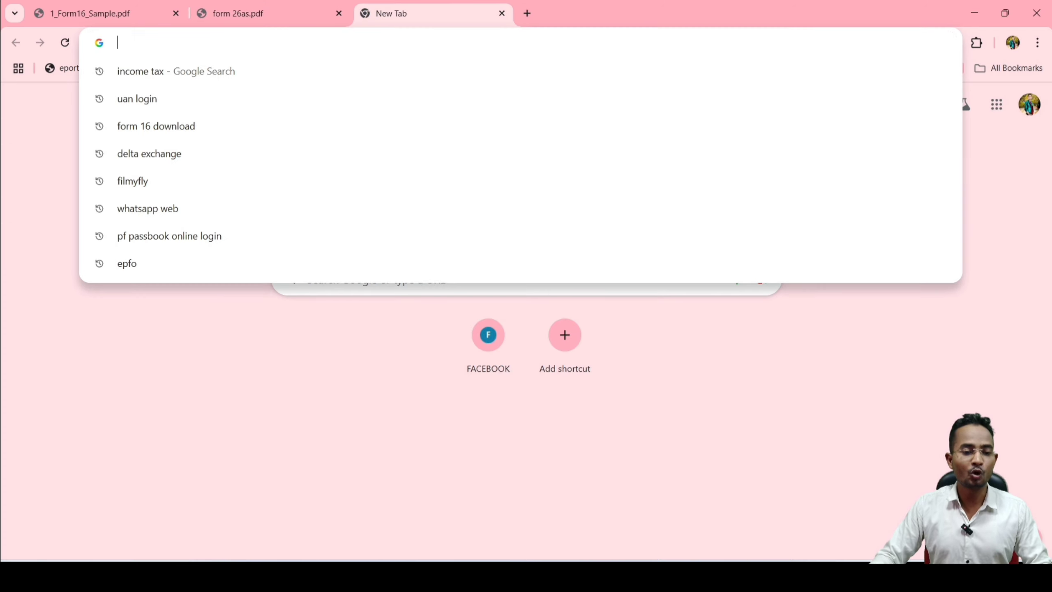
click(170, 73)
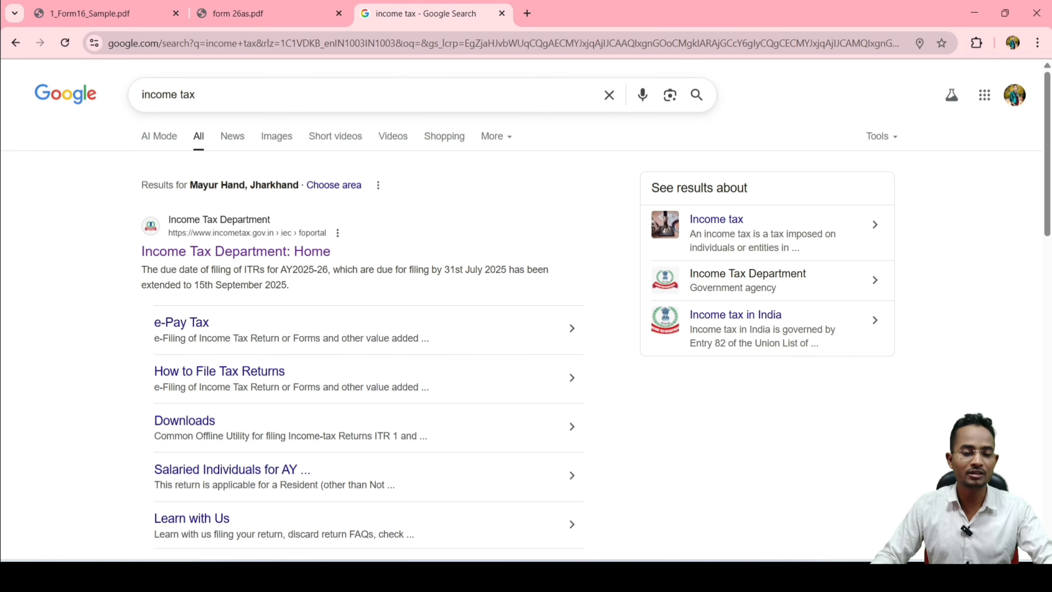
drag(126, 80, 222, 116)
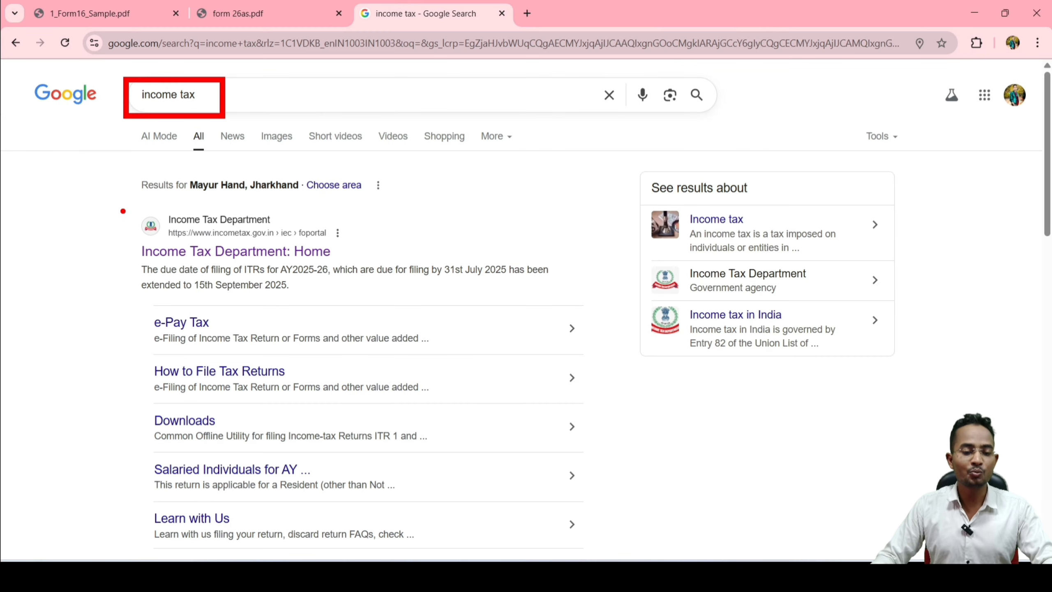
mouse_move(119, 202)
mouse_down()
mouse_move(178, 233)
mouse_move(414, 293)
mouse_move(577, 298)
mouse_up()
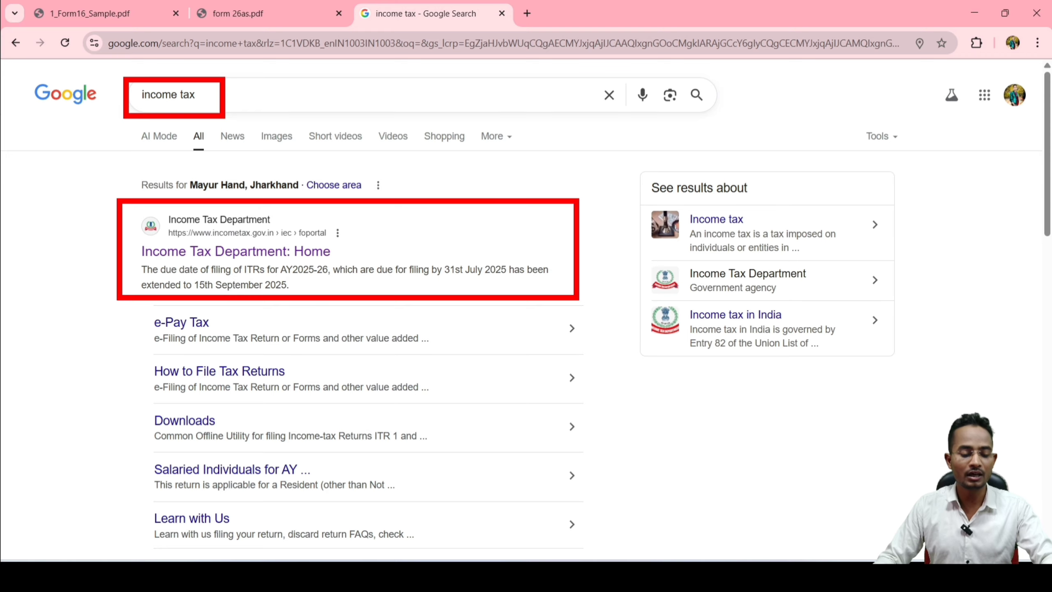
click(299, 249)
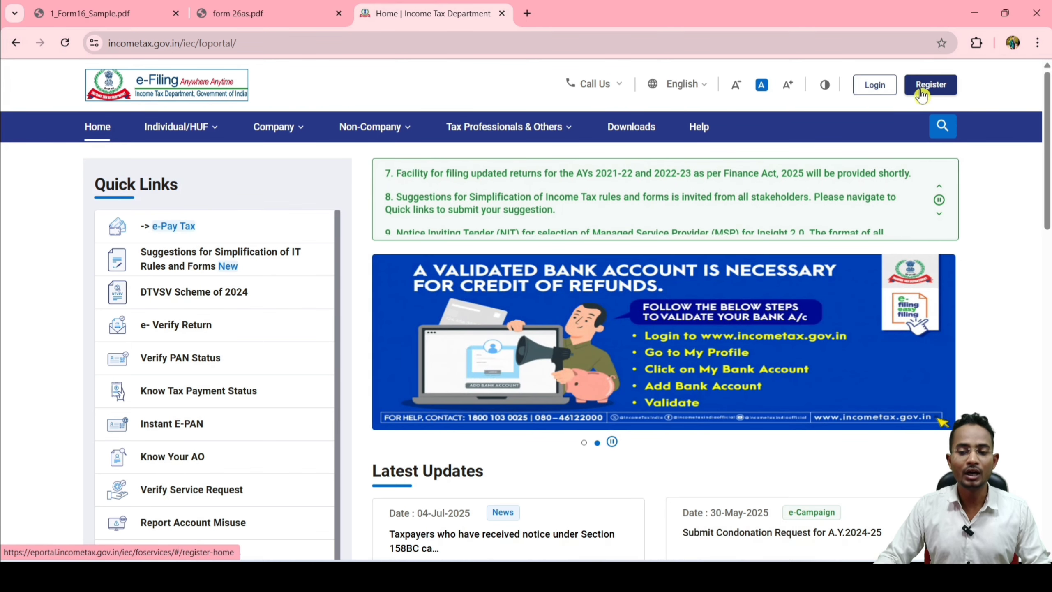
- Open the e-Filing login page and submit the account's user ID
key(ctrl+2)
drag(900, 69, 964, 106)
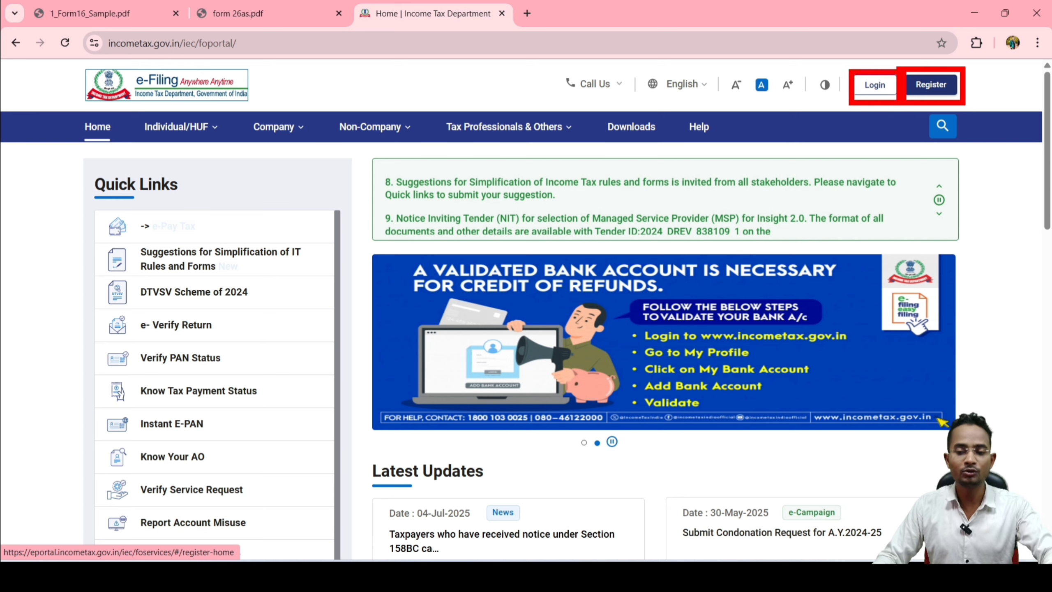
click(873, 88)
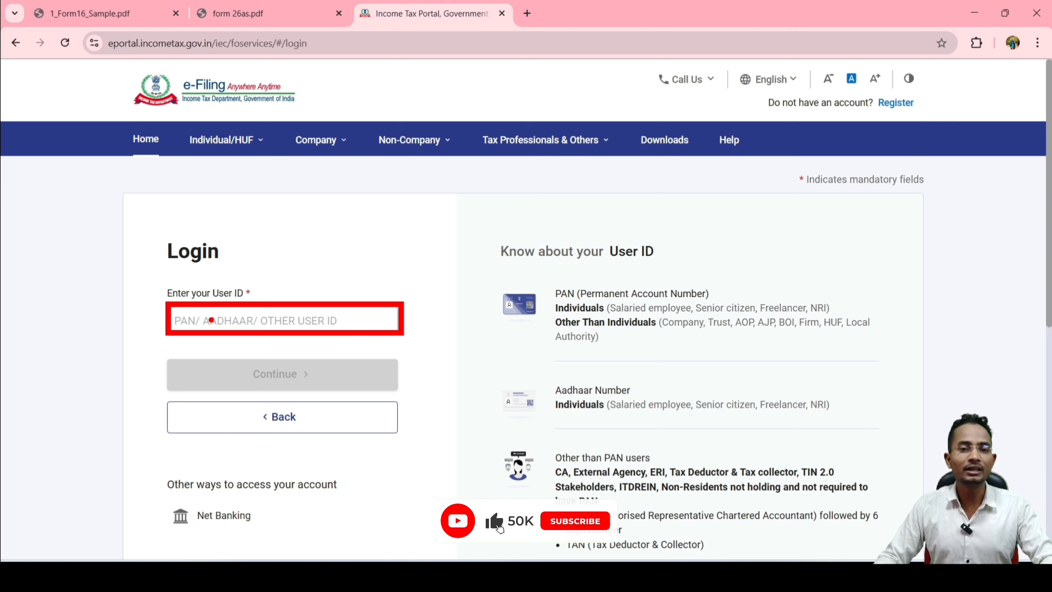
click(211, 319)
key(ctrl+v)
click(269, 383)
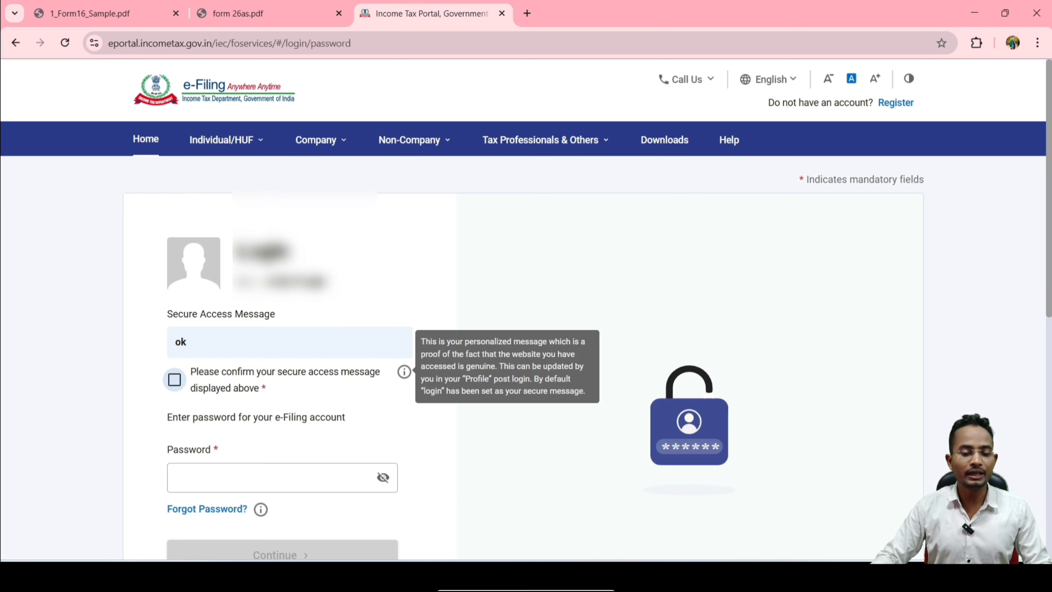
- Confirm the secure access message, enter the account password and log in to the e-Filing account
click(174, 380)
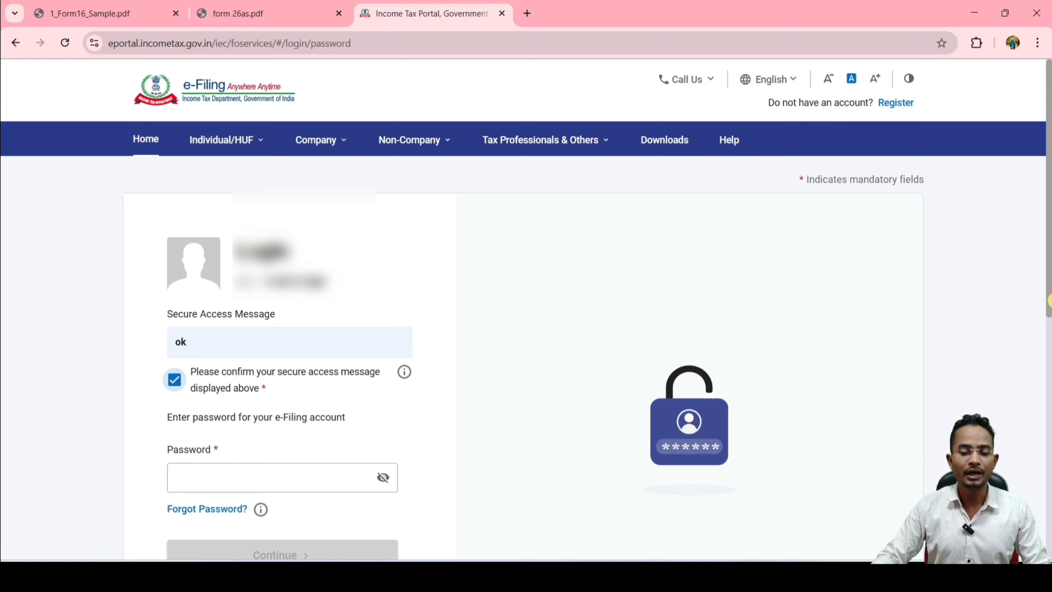
scroll(1050, 301, down, 2)
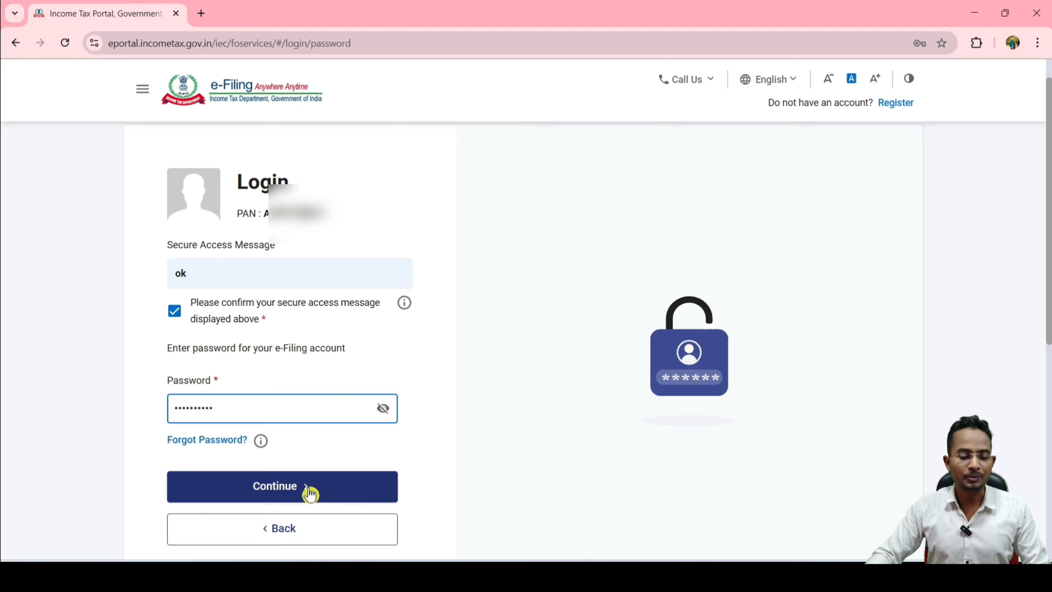
click(310, 493)
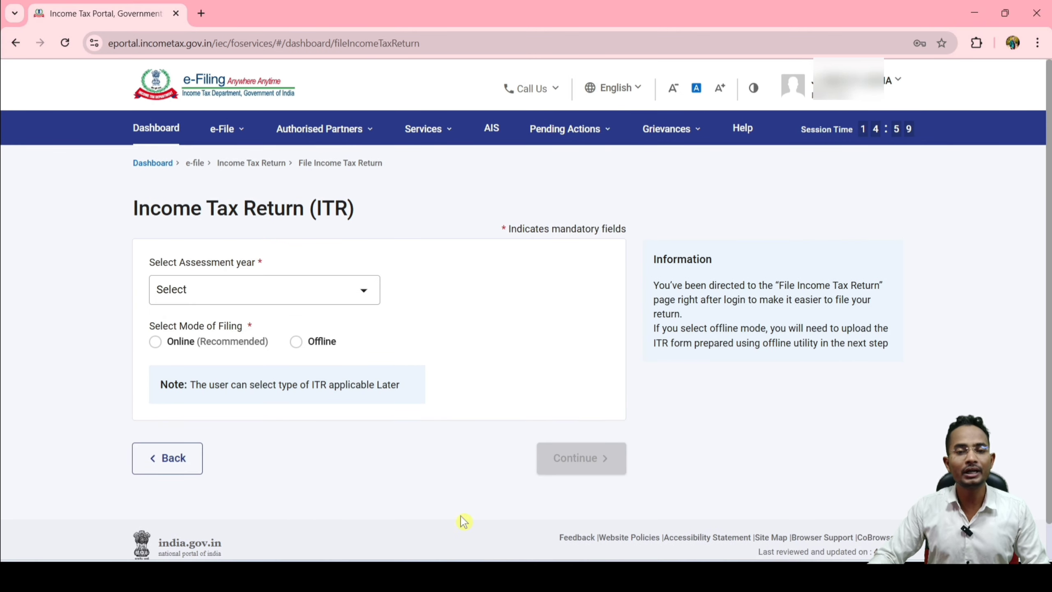
click(896, 90)
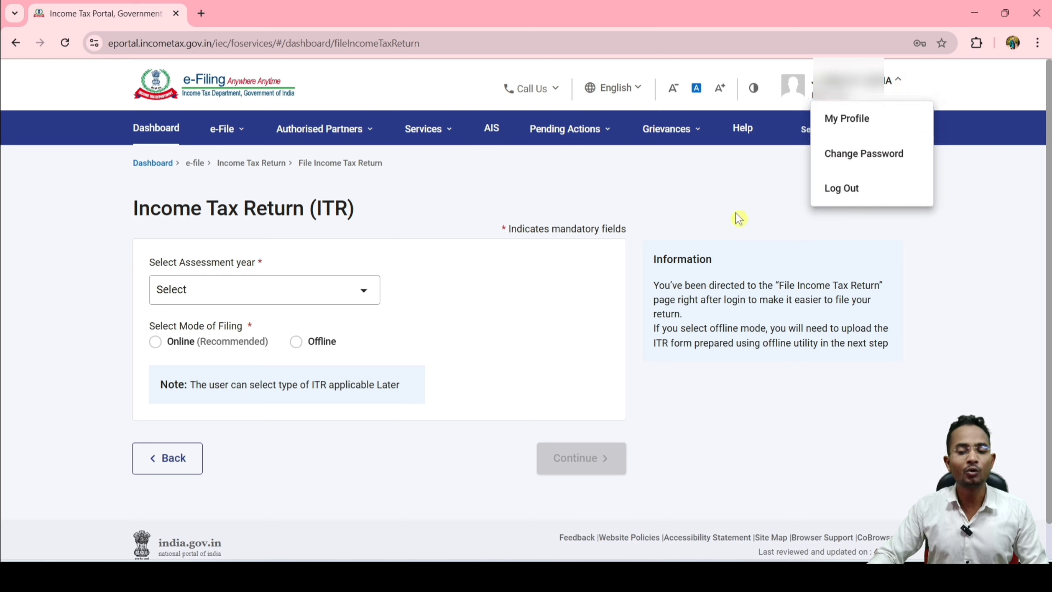
key(Escape)
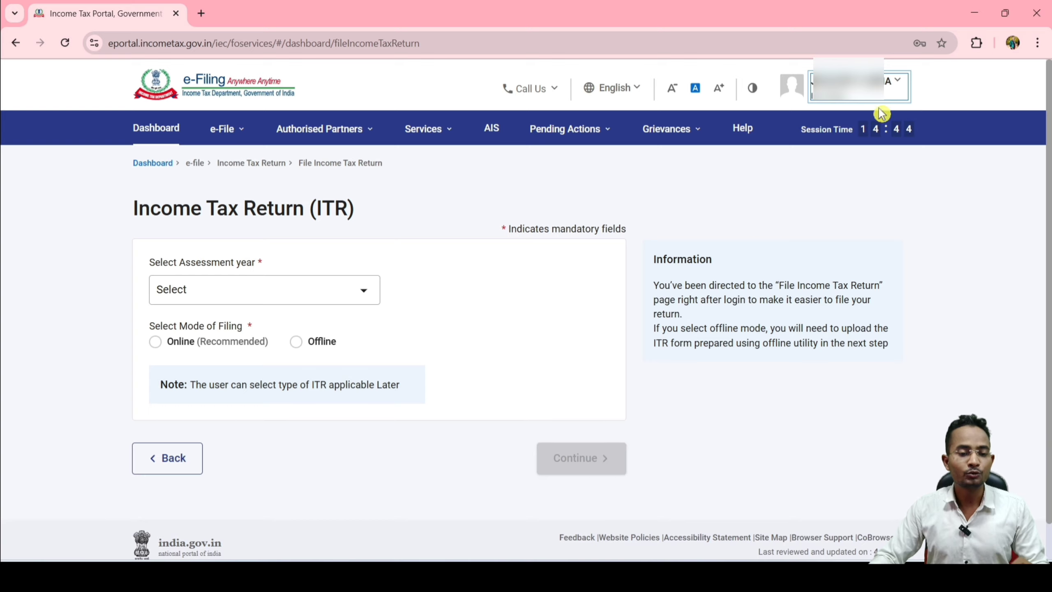
- Choose to view Form 26AS under income tax returns and accept the disclaimer to go to the TDS-CPC website
mouse_move(214, 136)
mouse_move(251, 164)
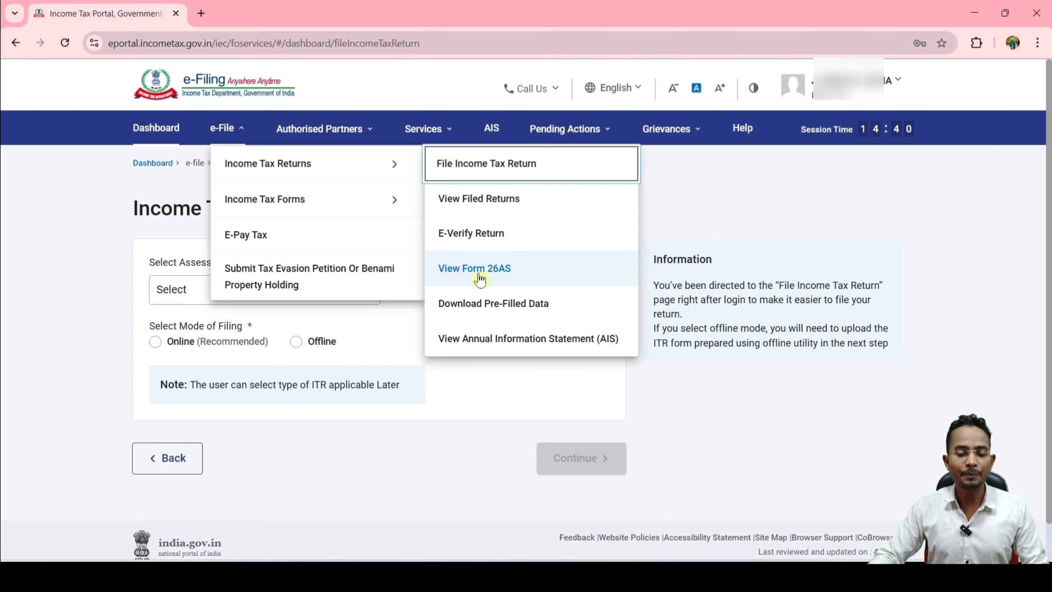
click(508, 278)
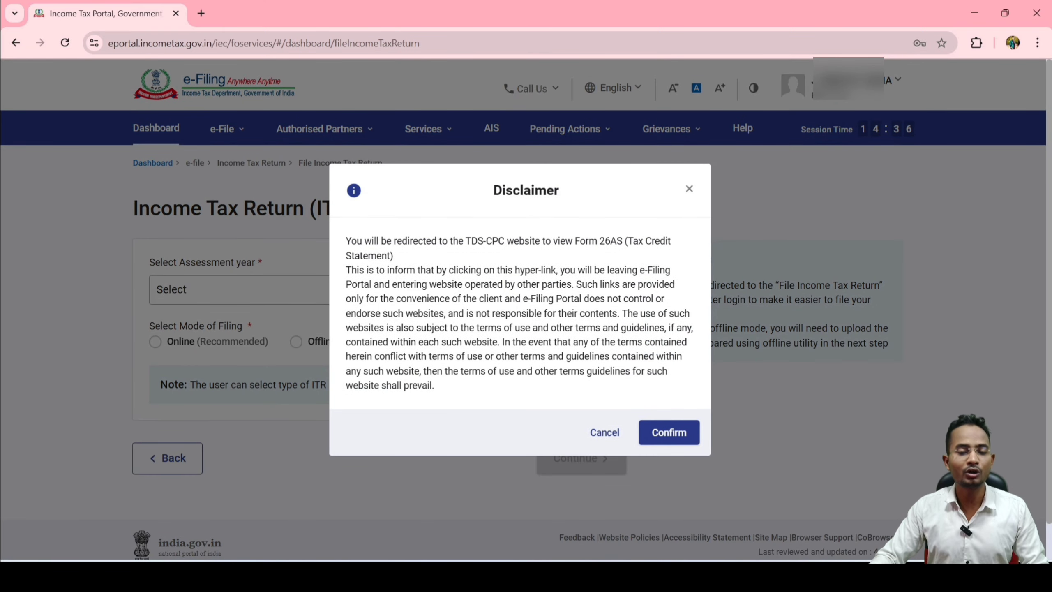
click(670, 439)
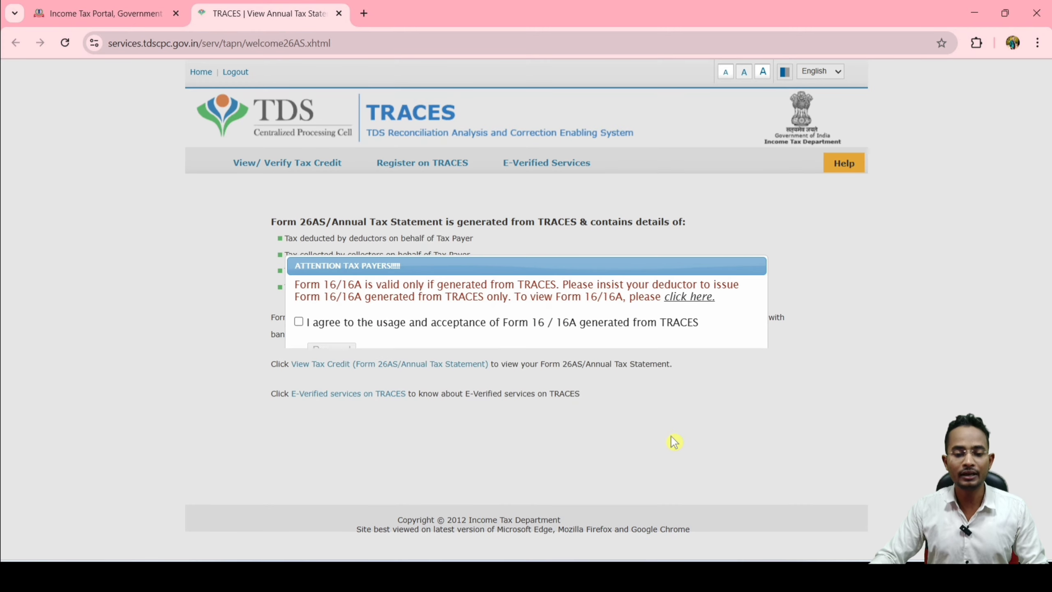
- Agree to the usage of Form 16/16A generated from TRACES and open the Form 26AS/Annual Tax Statement page
click(298, 321)
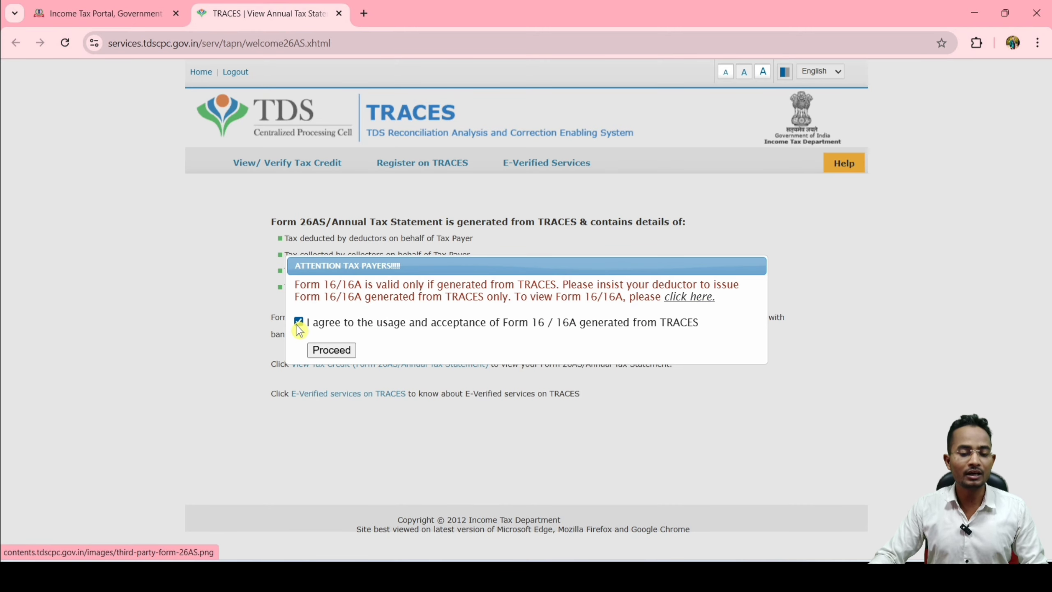
click(331, 350)
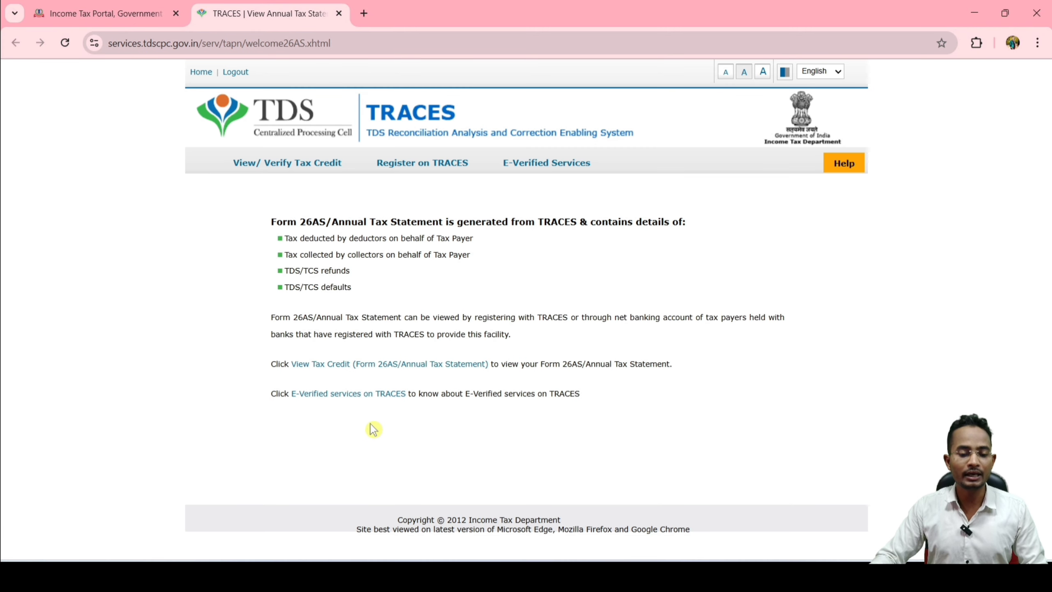
click(301, 367)
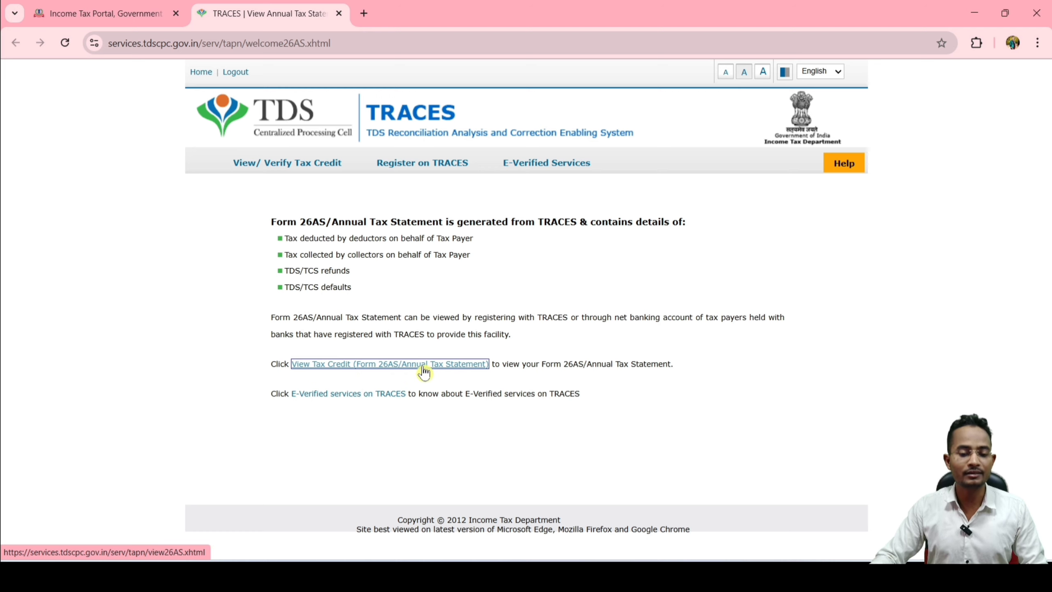
click(275, 167)
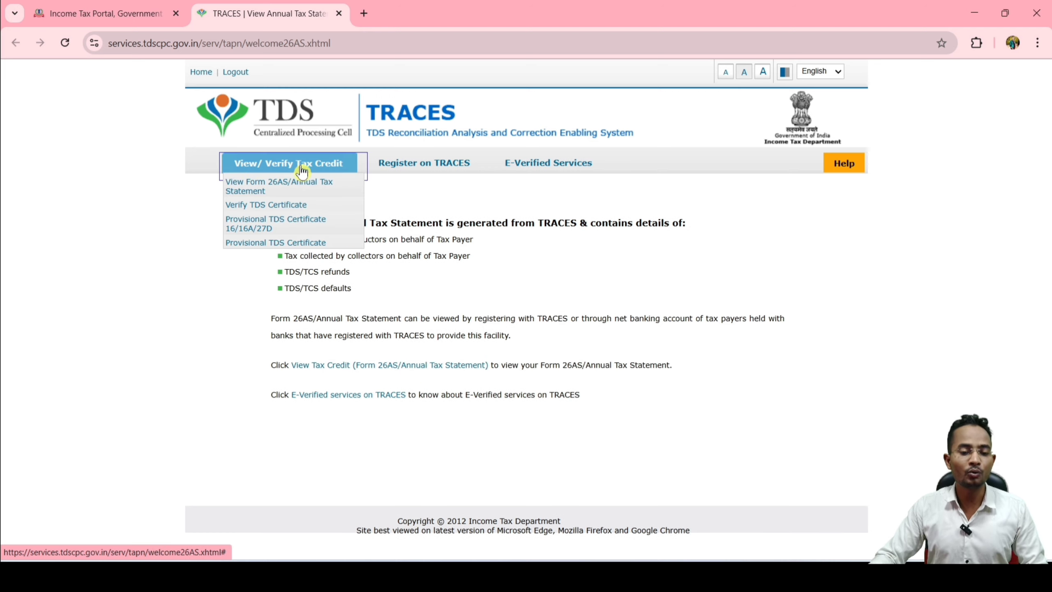
click(307, 188)
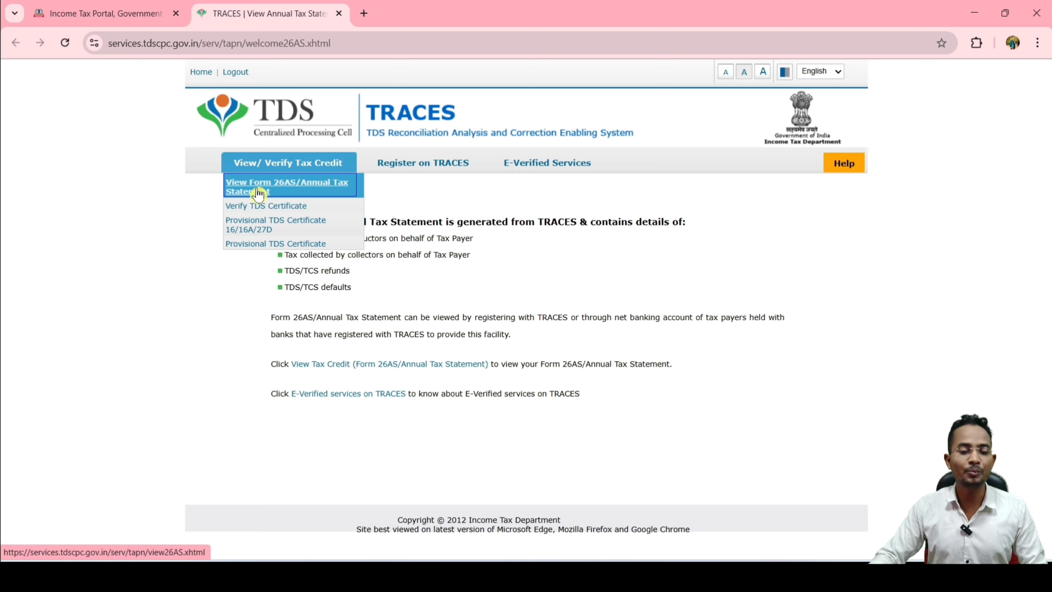
click(296, 192)
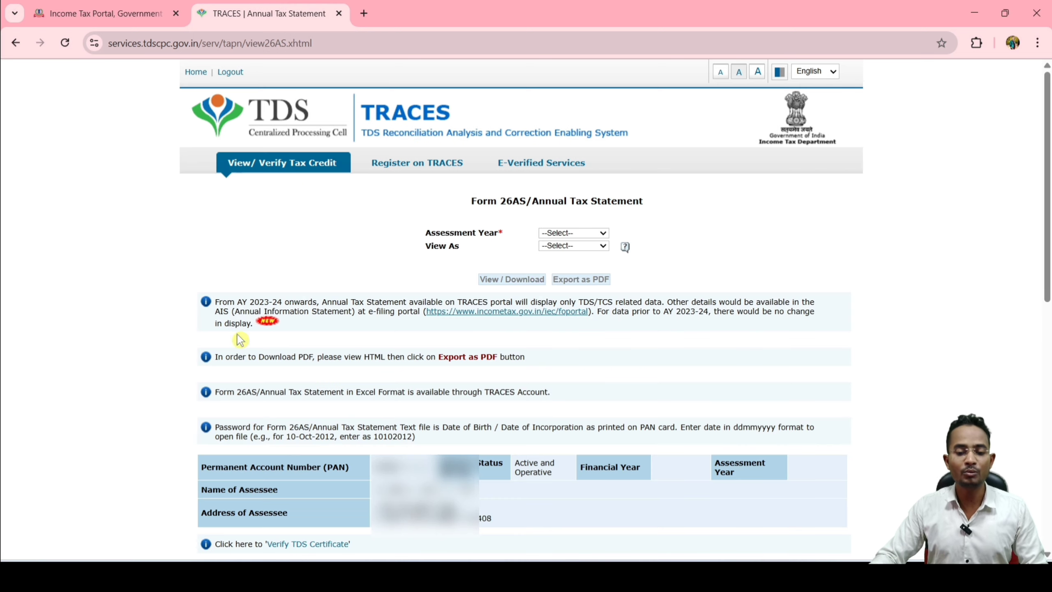
- View the annual tax statement for assessment year 2025-26 in HTML format
click(578, 234)
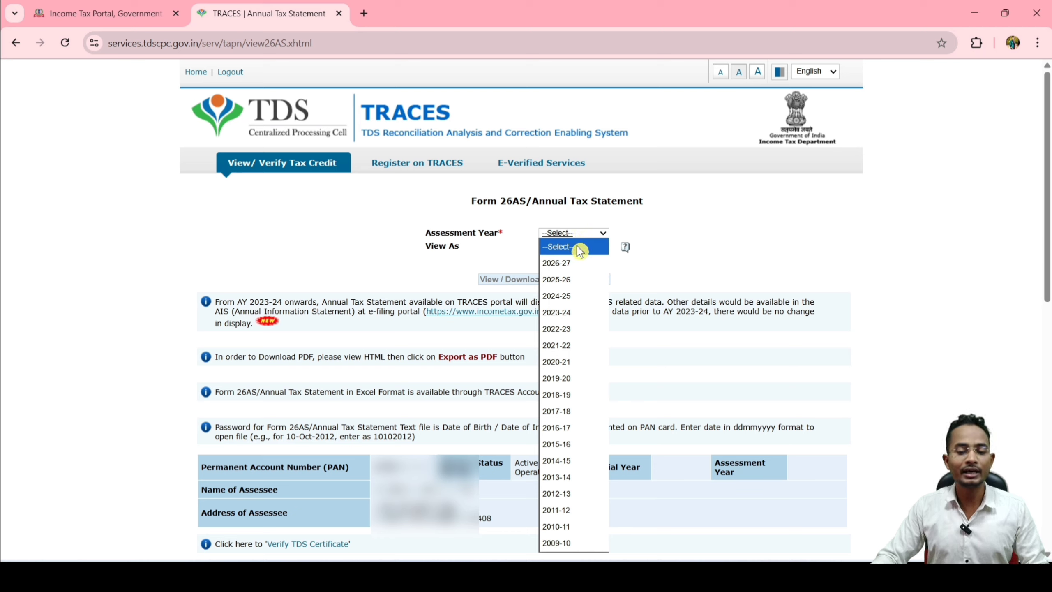
click(587, 287)
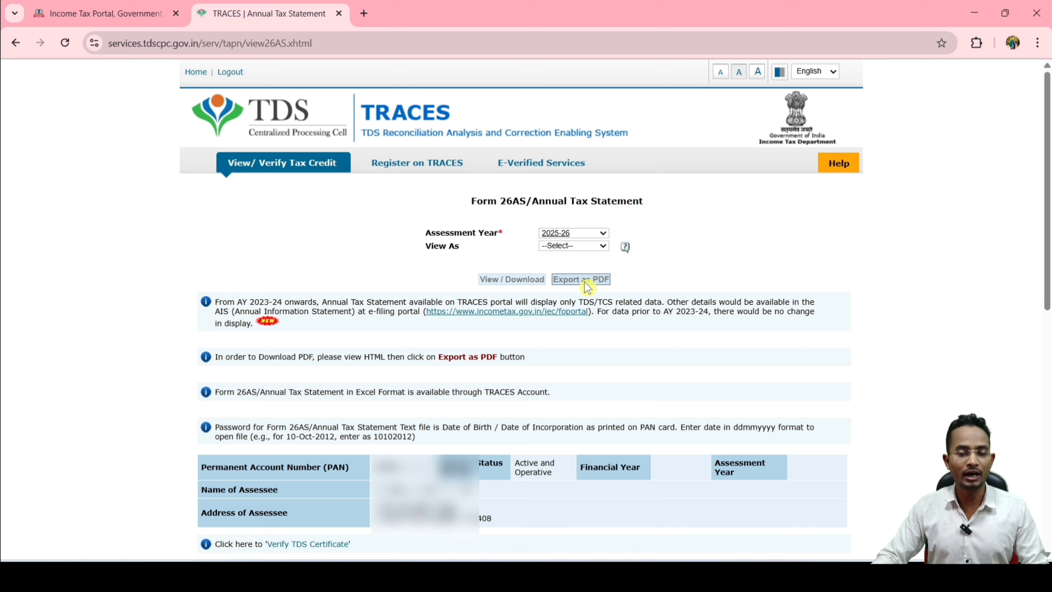
click(576, 247)
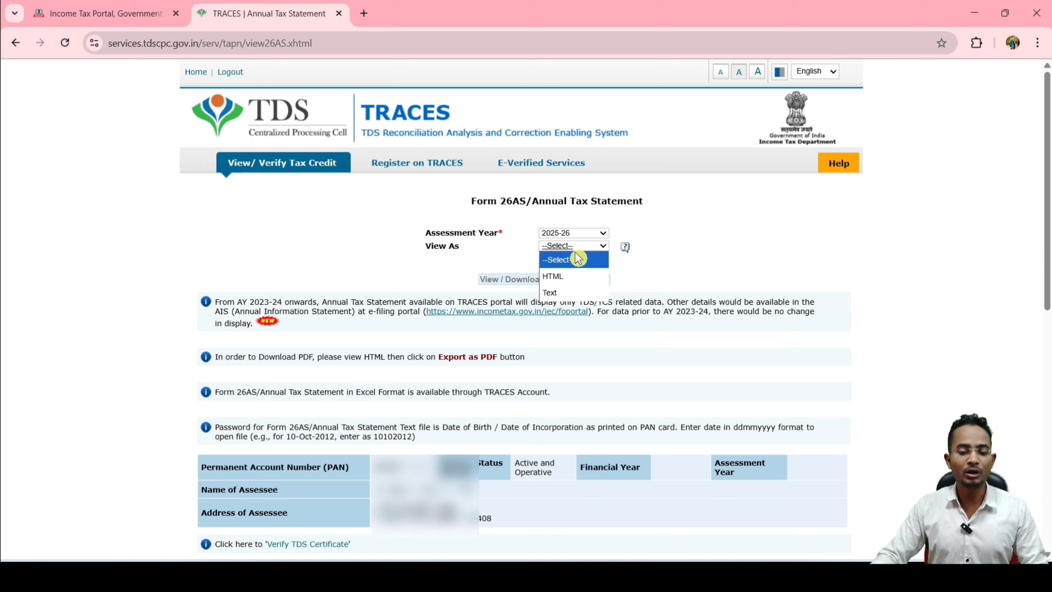
click(564, 276)
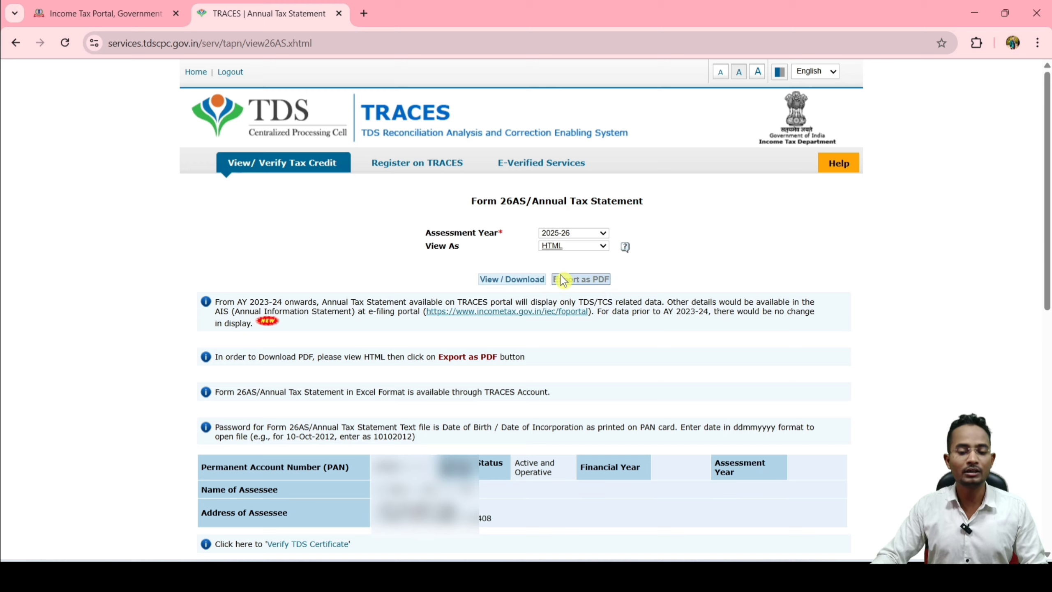
click(503, 285)
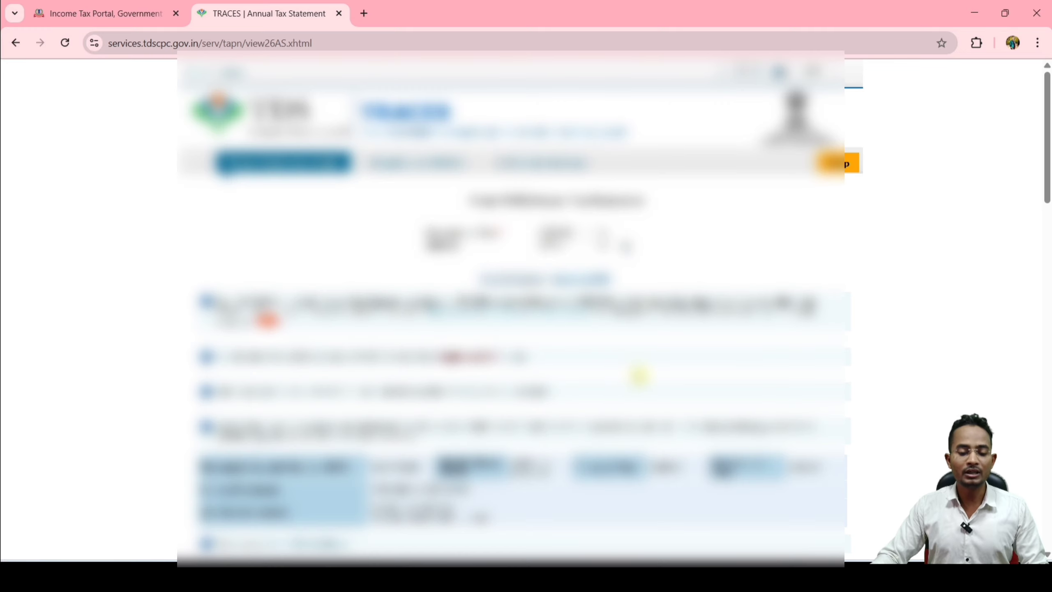
- Examine the deductors, TANs, amounts paid, tax deducted and TDS deposited in Part-I Details of Tax Deducted at Source
scroll(640, 375, down, 2)
scroll(639, 375, down, 5)
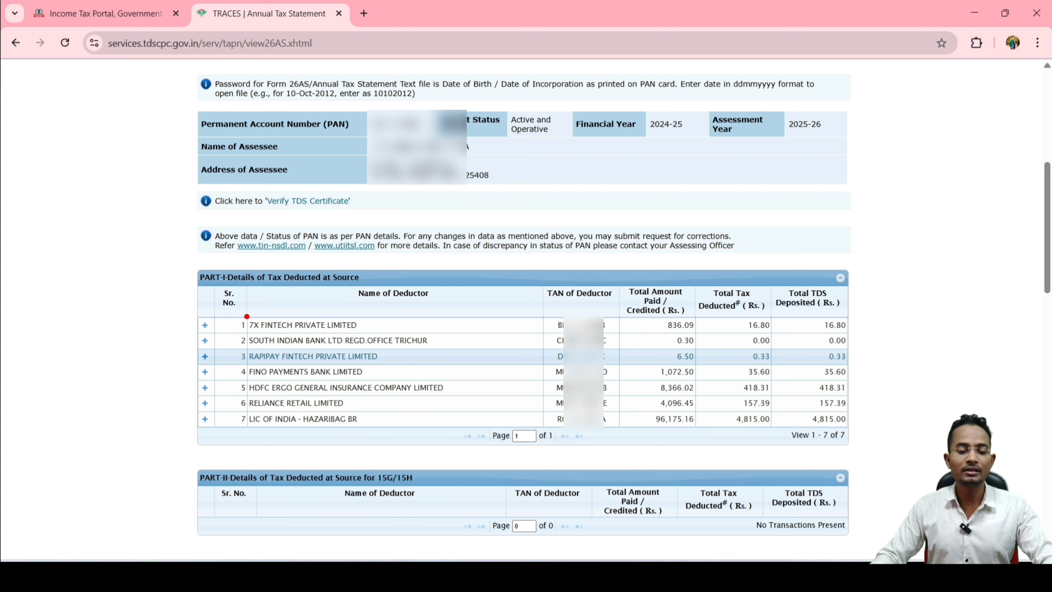
drag(242, 314, 476, 425)
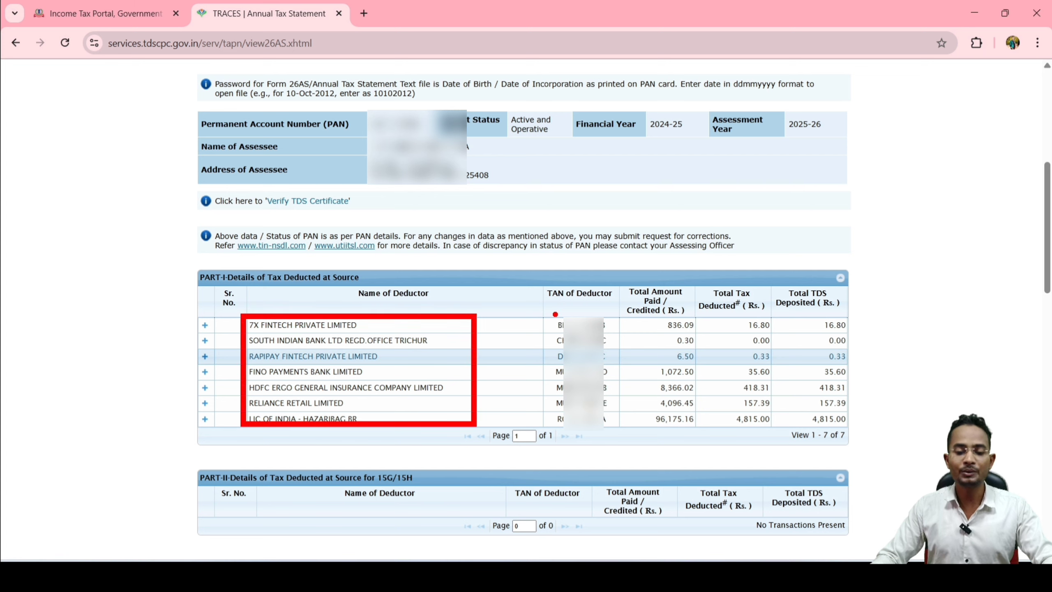
drag(555, 314, 616, 440)
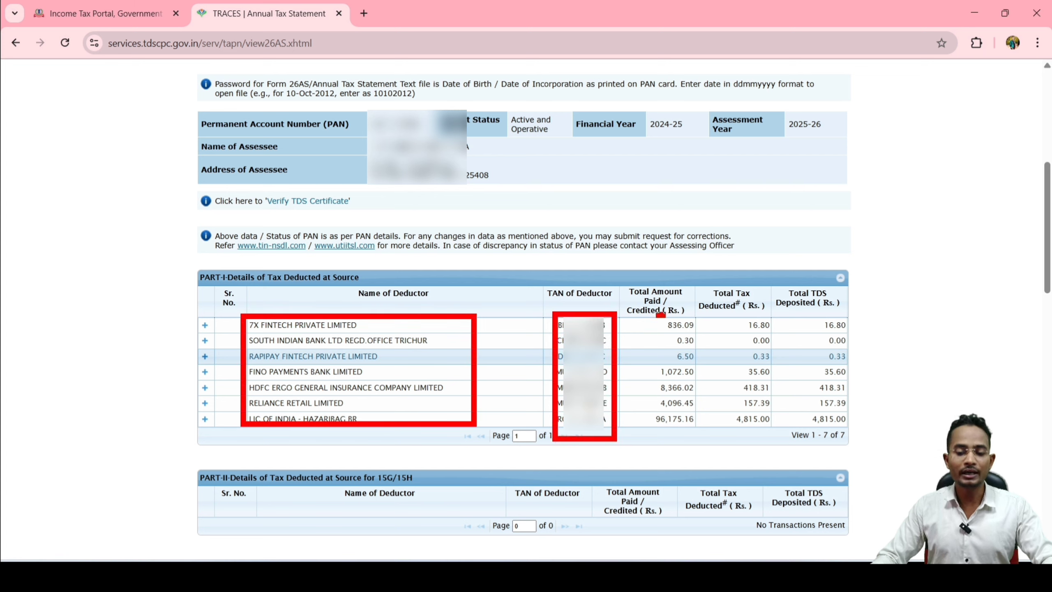
drag(658, 314, 772, 426)
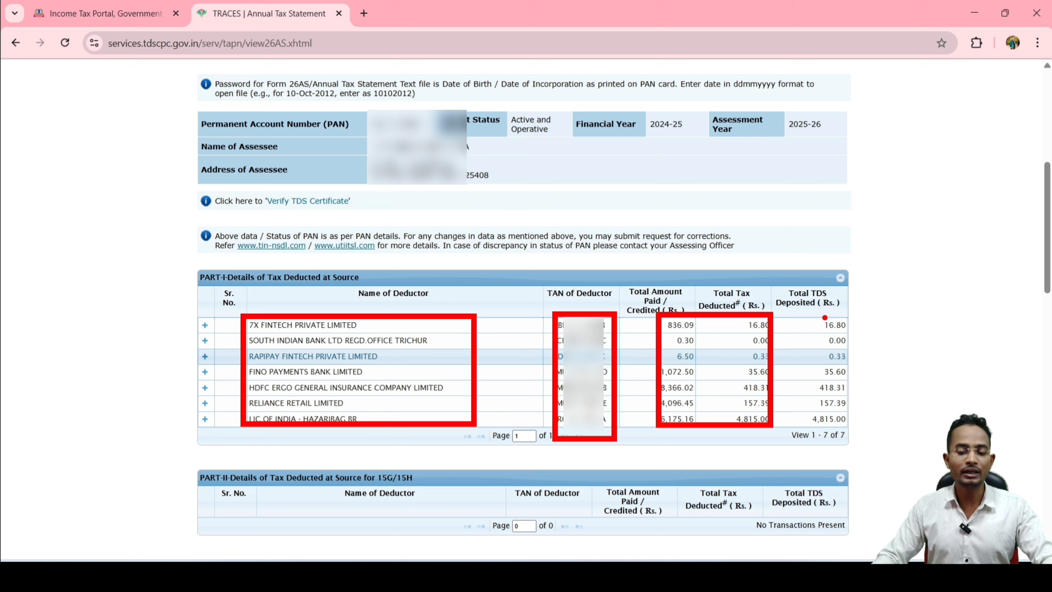
drag(818, 314, 851, 426)
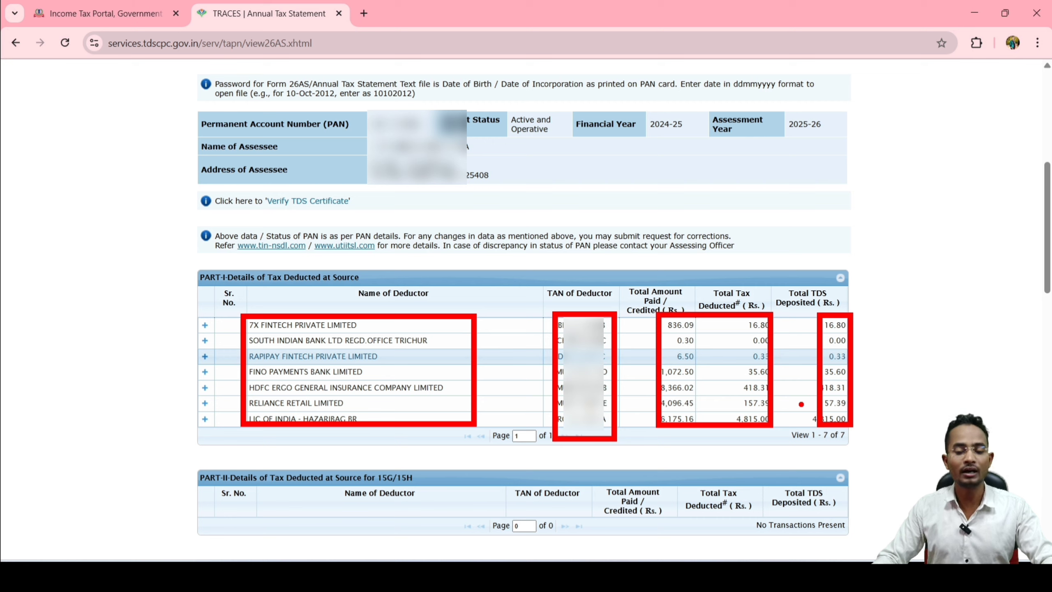
- Export the Annual Tax Statement as a PDF and open the downloaded file
scroll(643, 404, up, 8)
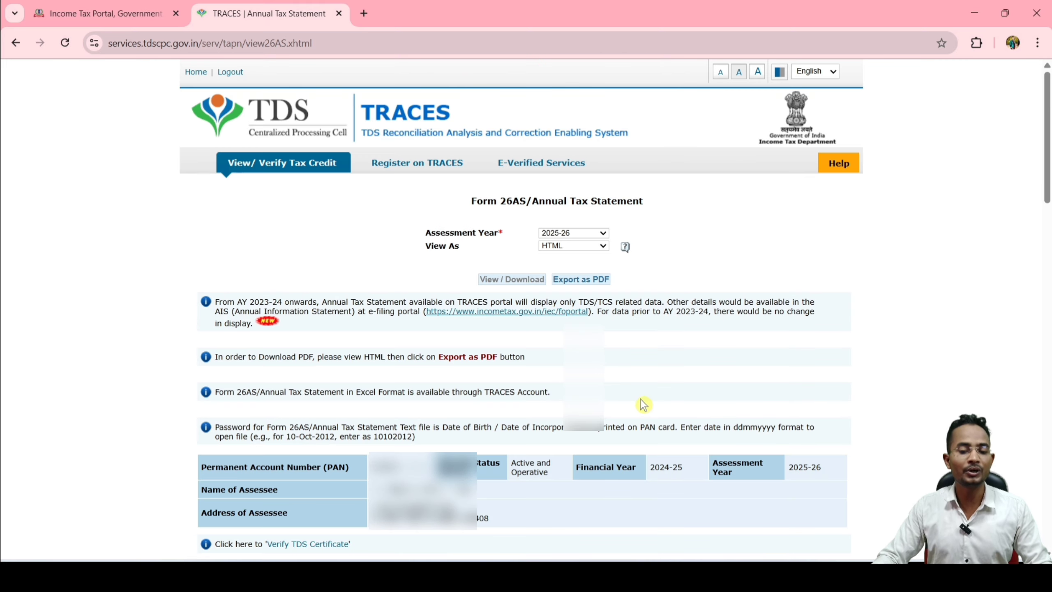
click(581, 280)
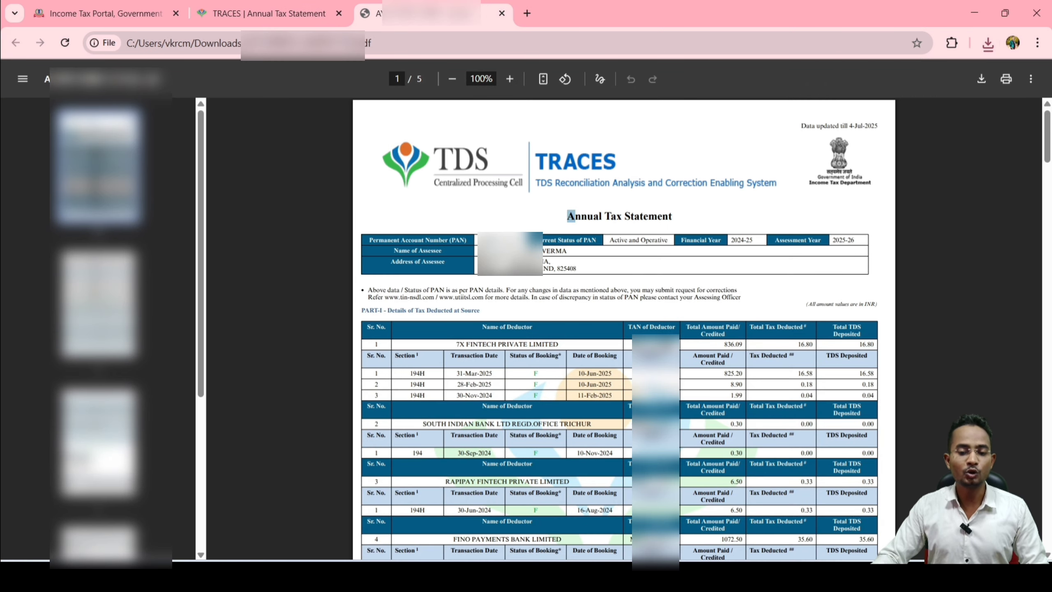
drag(571, 216, 672, 217)
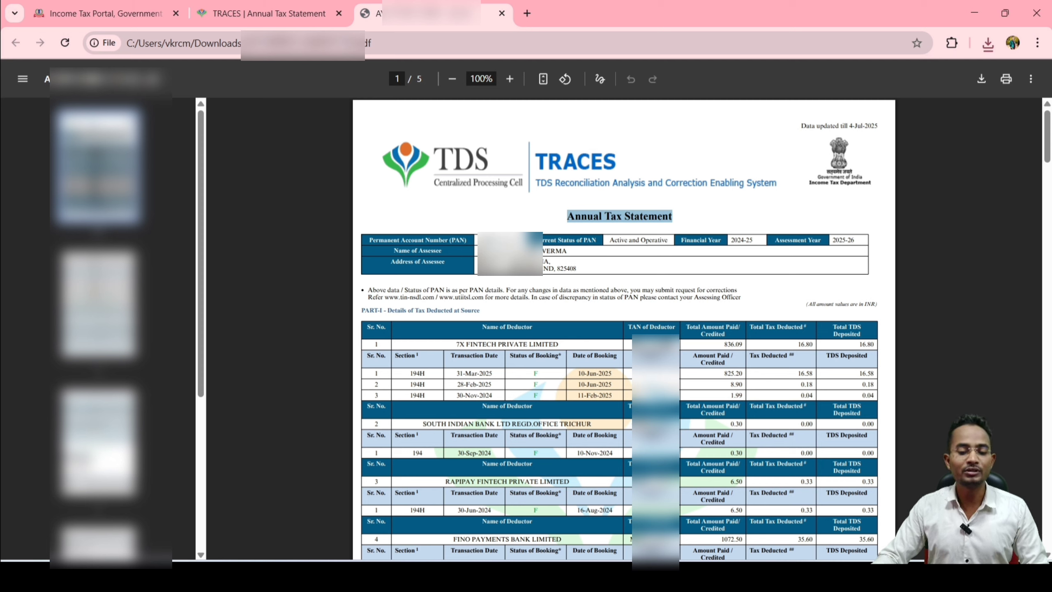
- Close the Annual Tax Statement PDF and the TRACES page to return to the e-Filing portal
drag(456, 345, 577, 352)
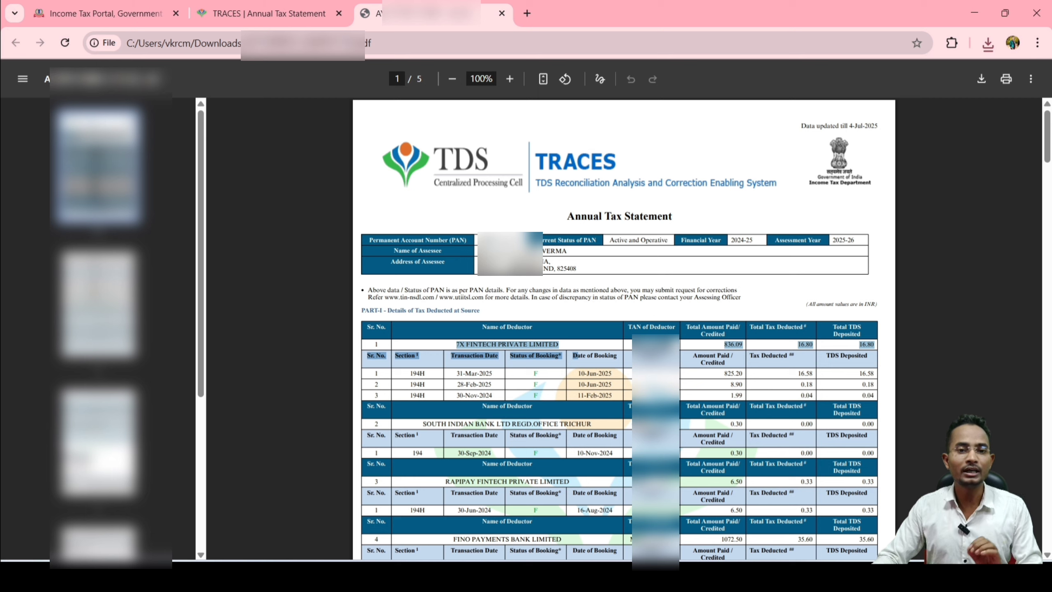
click(502, 13)
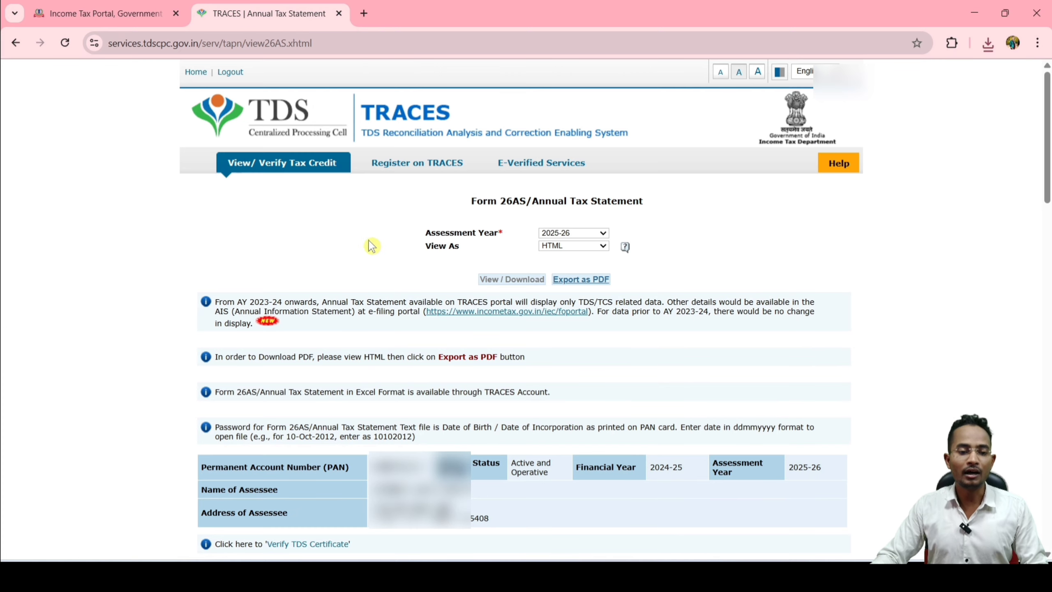
click(339, 13)
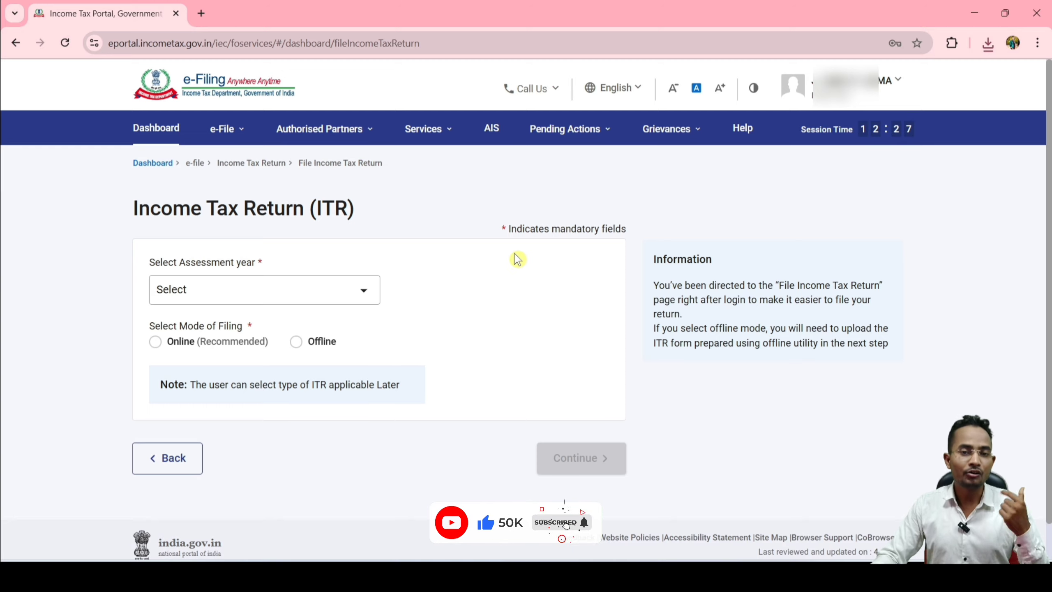
- View the bank accounts added under My Profile
click(901, 91)
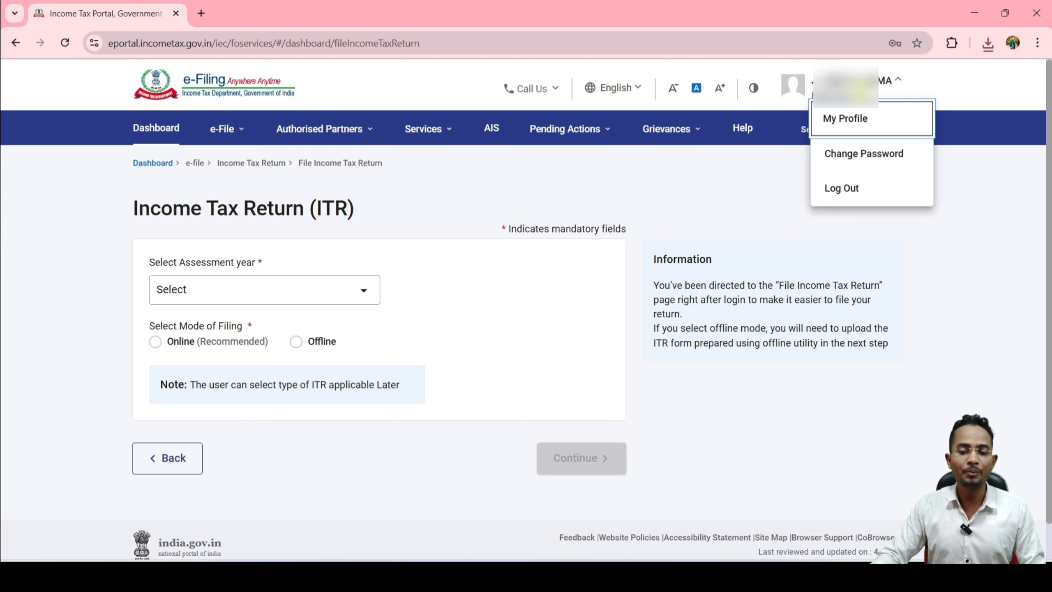
click(861, 121)
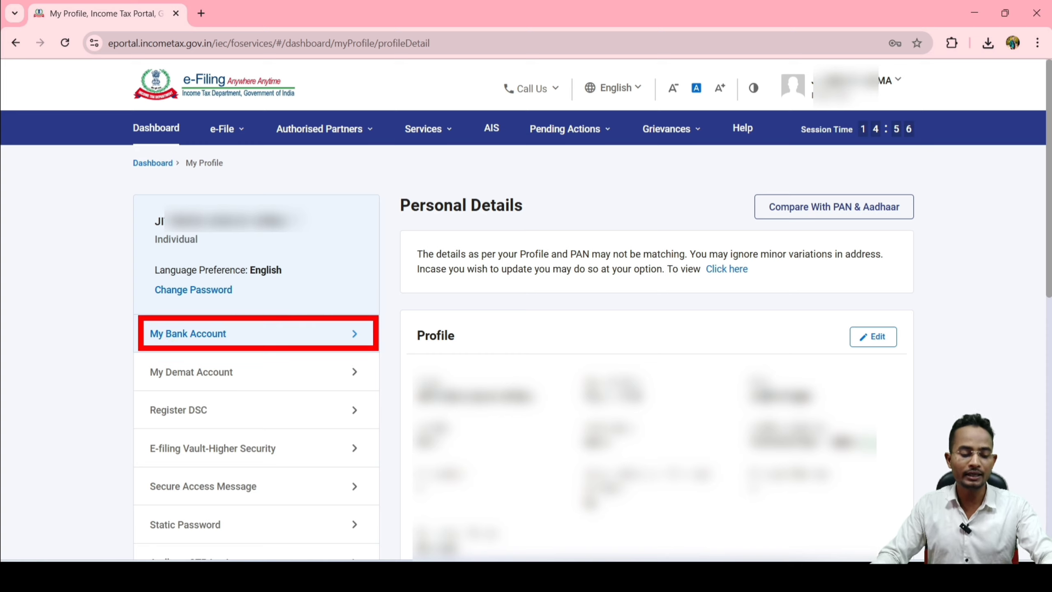
click(353, 339)
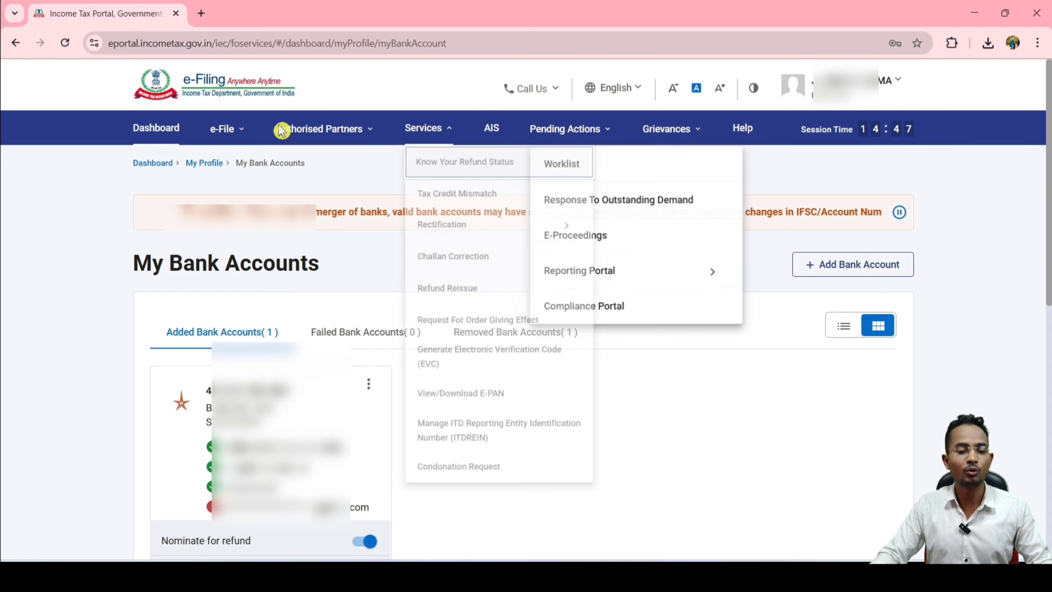
- From the dashboard, begin filing the income tax return for assessment year 2025-26 (Current A.Y.) in Online mode
click(152, 162)
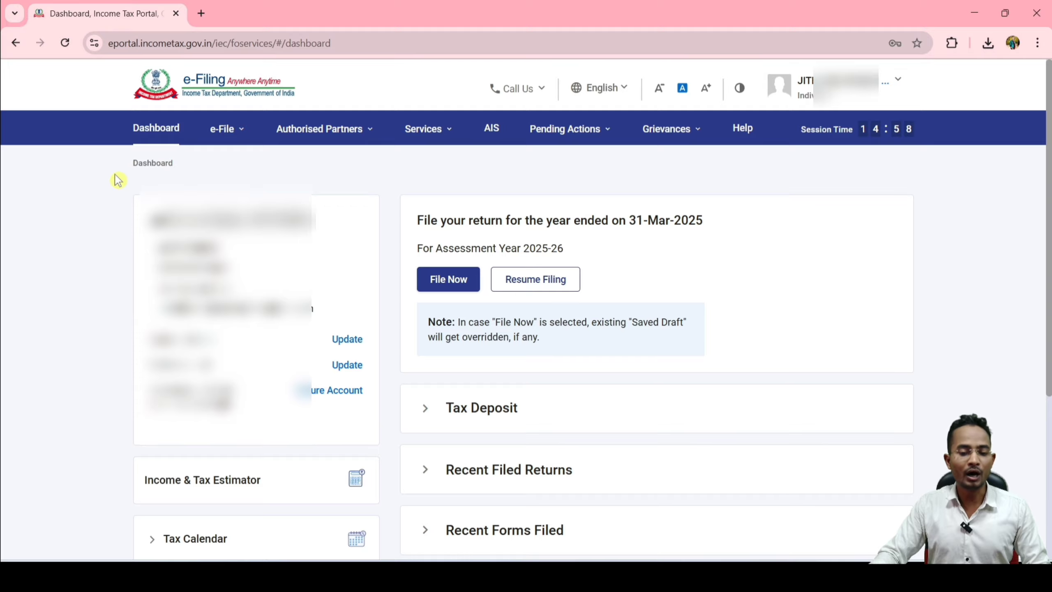
click(447, 280)
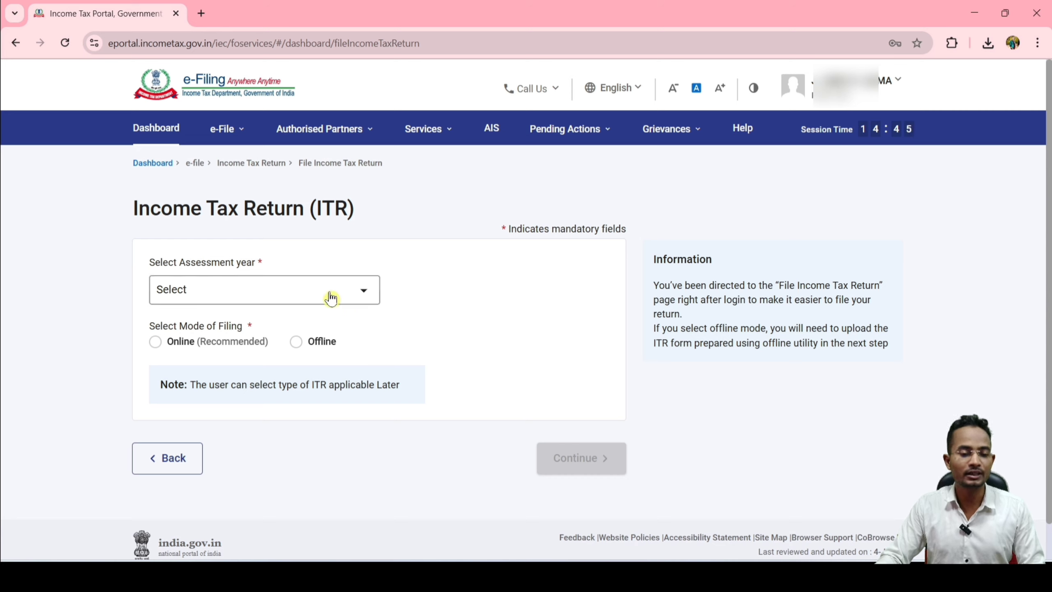
click(354, 292)
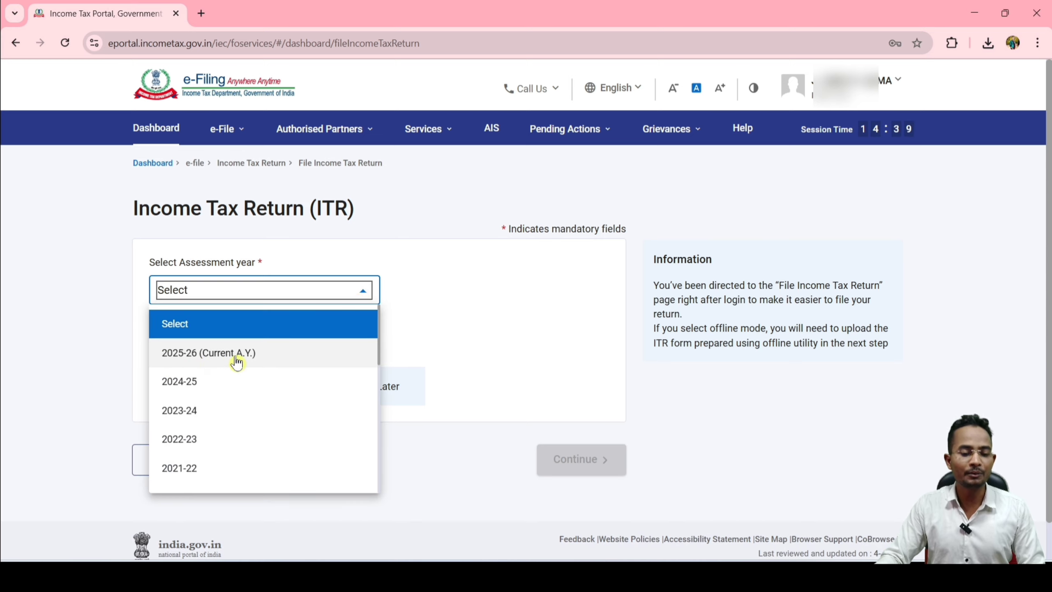
click(223, 358)
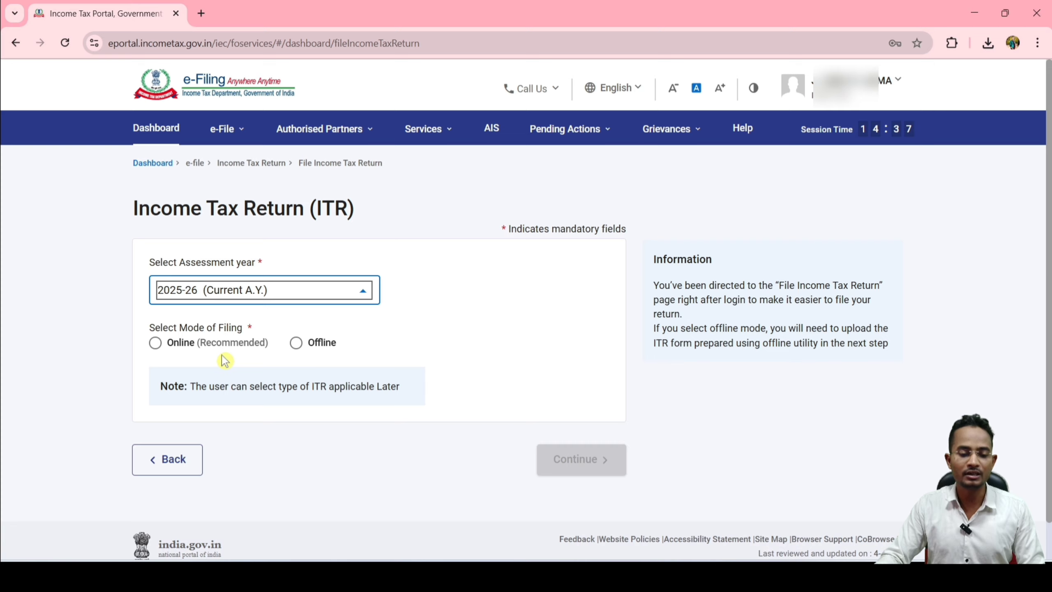
click(157, 344)
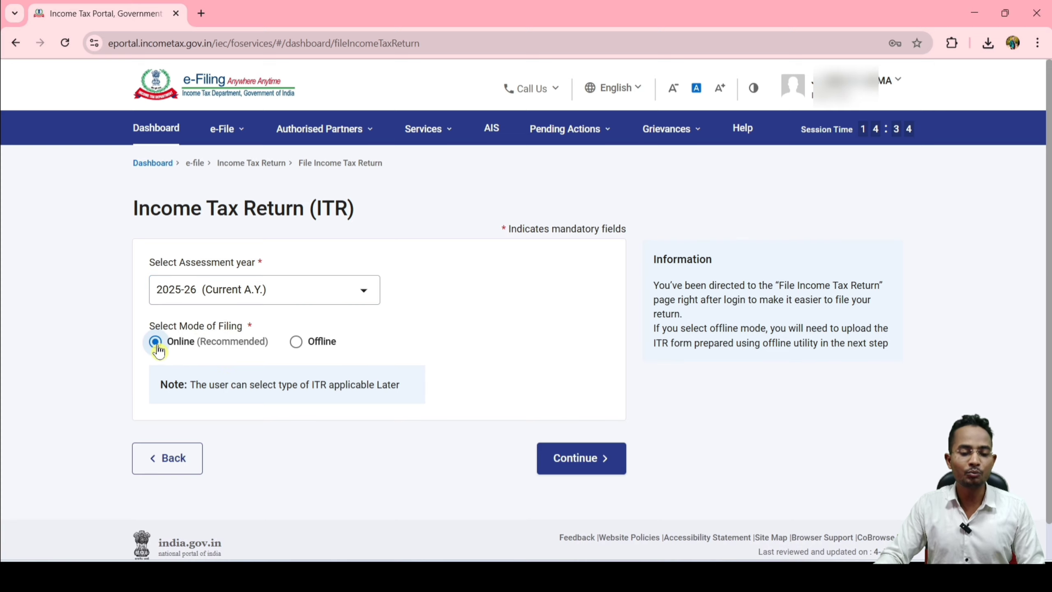
click(582, 458)
- Start a new filing with Individual status and proceed with the ITR-1 form, acknowledging the tax regime notice
scroll(778, 439, down, 2)
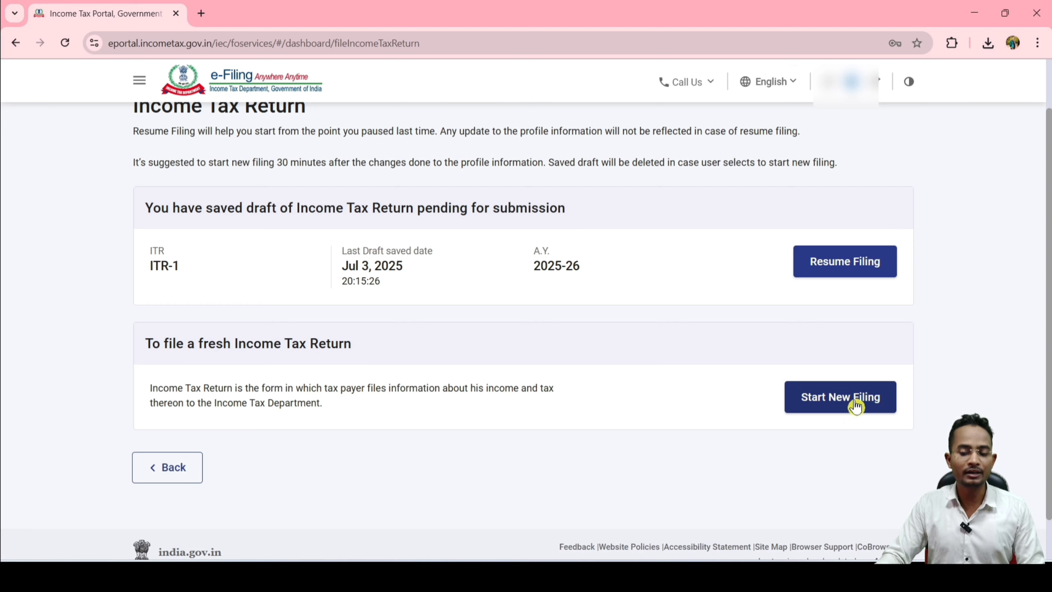
click(855, 406)
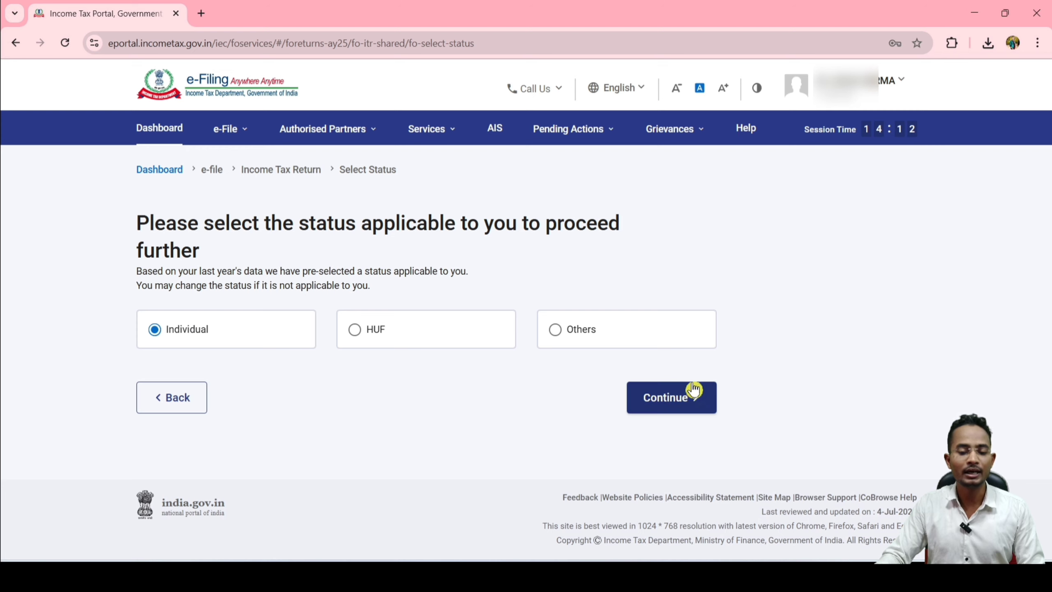
click(672, 404)
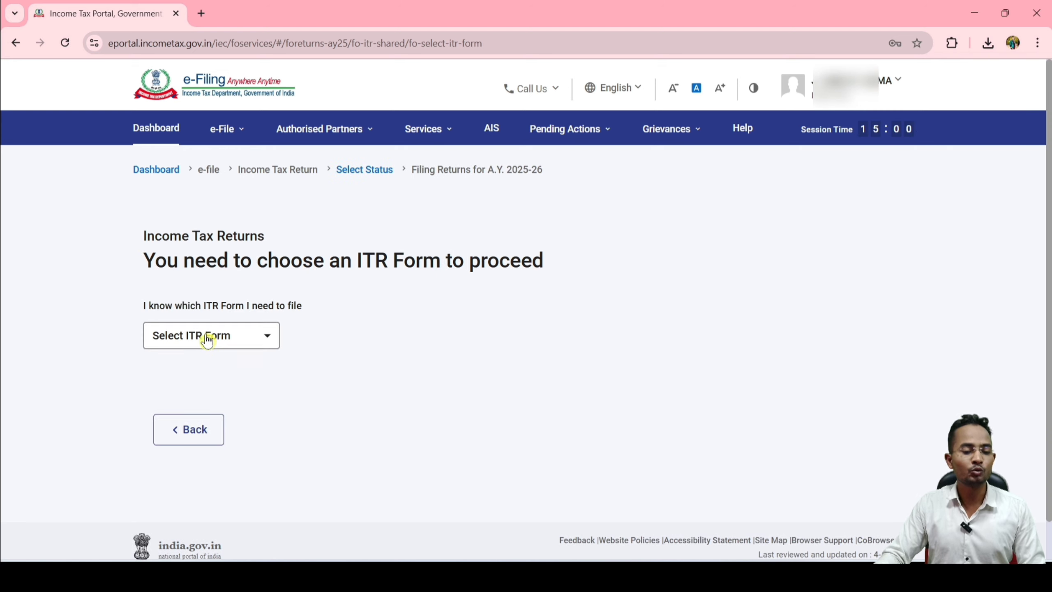
click(266, 344)
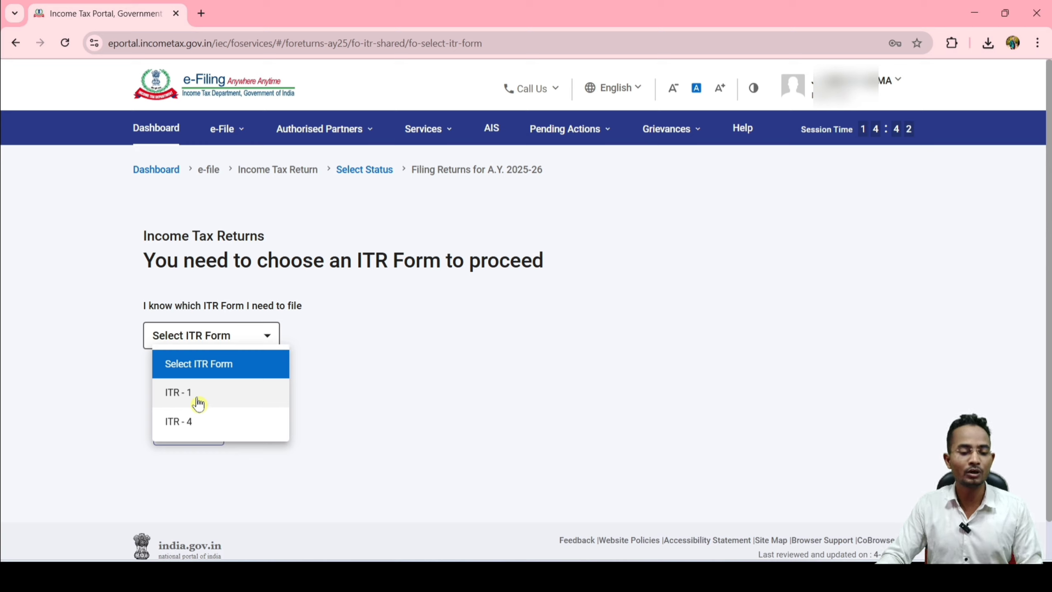
click(228, 401)
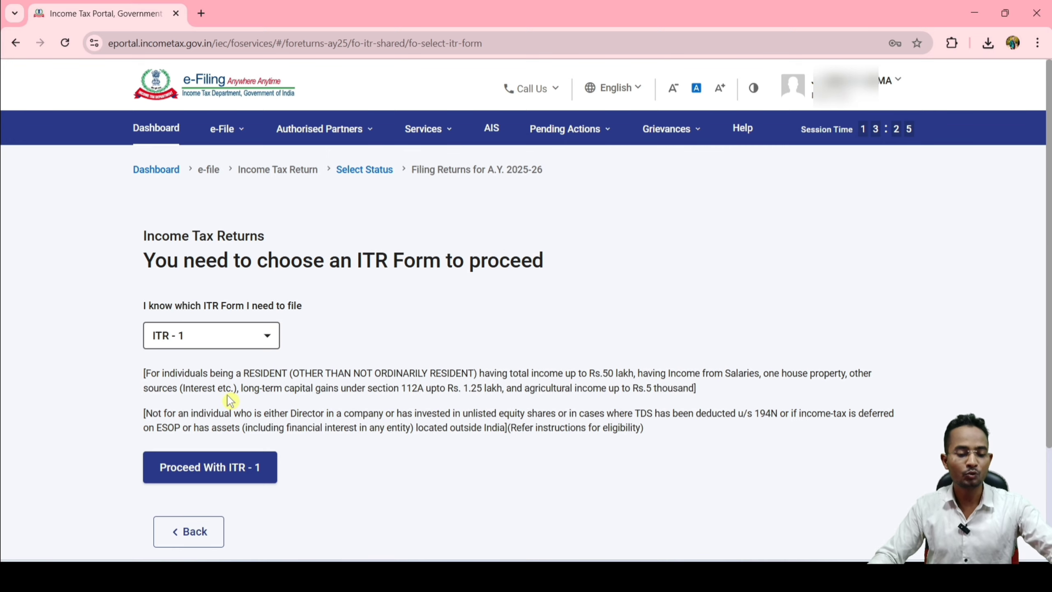
click(212, 470)
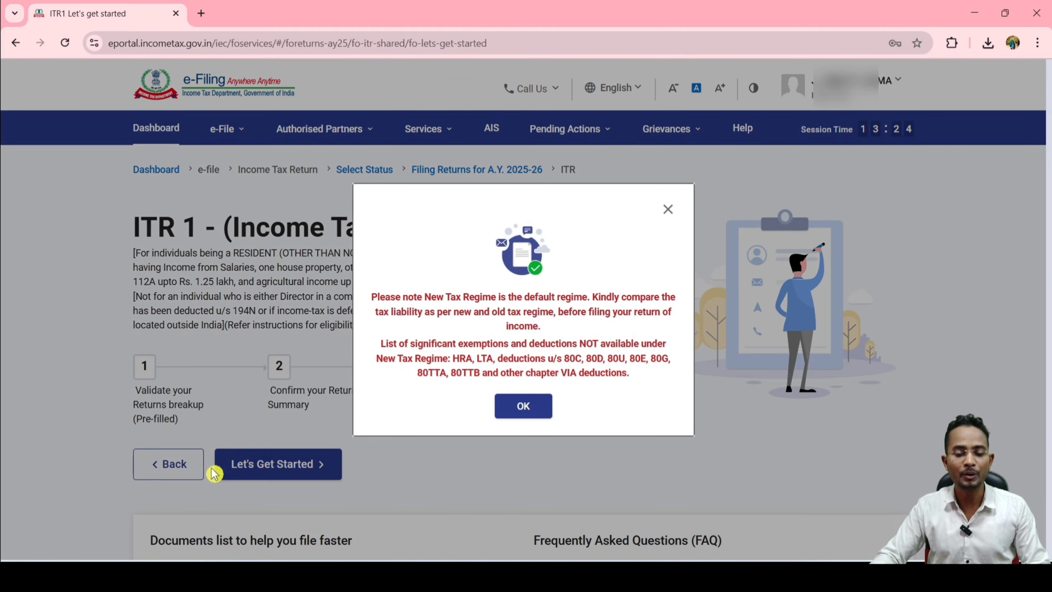
click(532, 407)
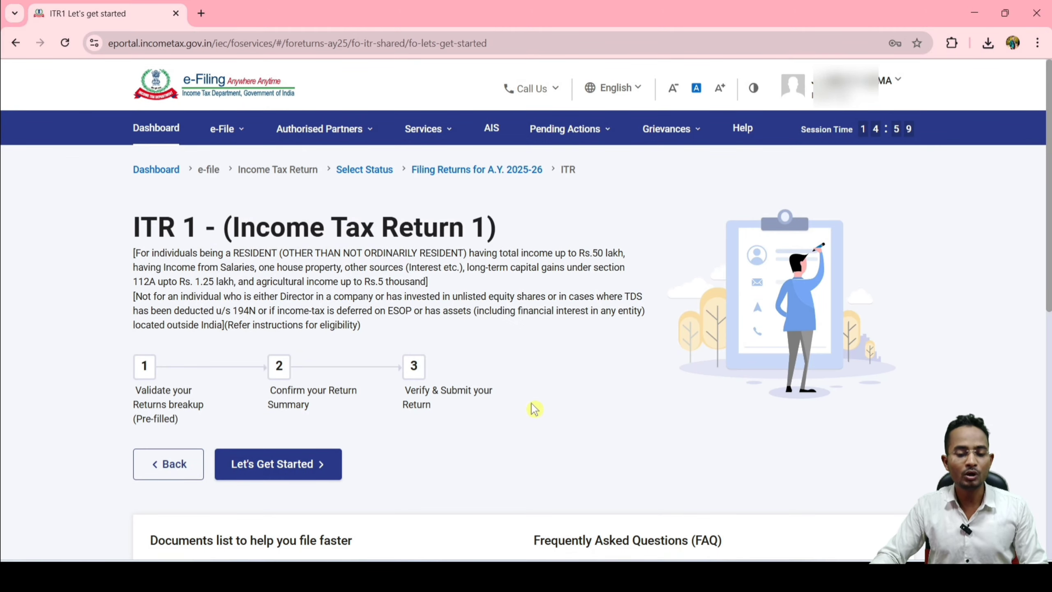
- Get started with ITR-1, give taxable income above the basic exemption limit as the filing reason, and acknowledge the pre-filled data notice
scroll(399, 404, down, 3)
click(273, 367)
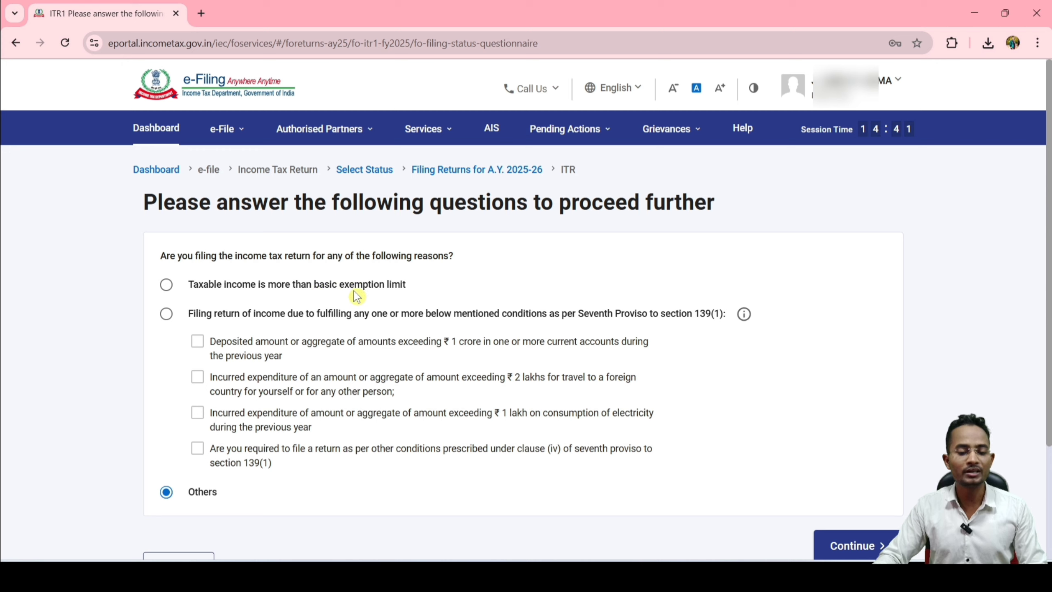
click(168, 290)
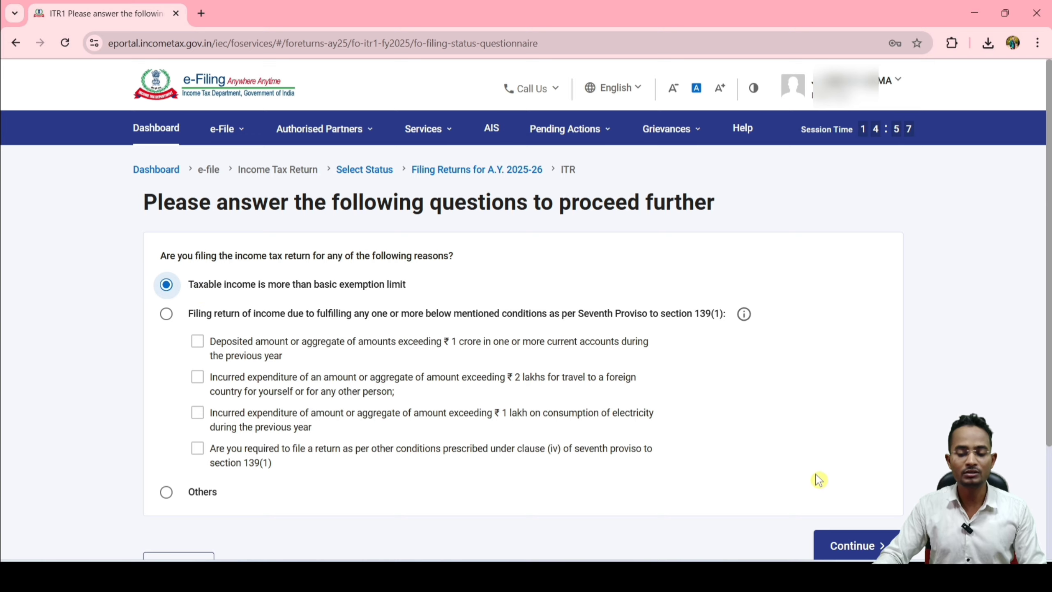
click(875, 545)
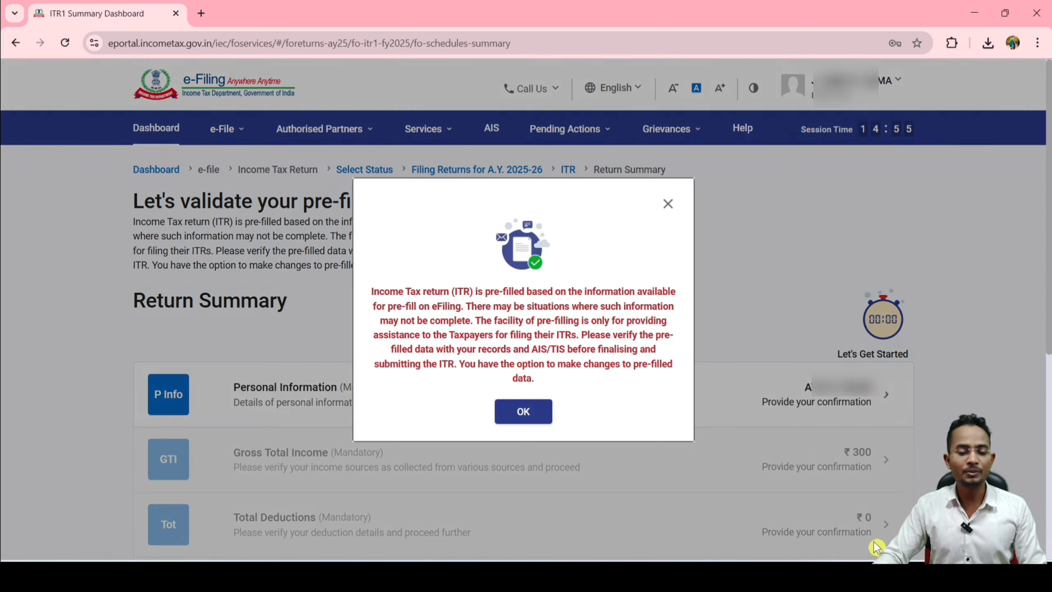
click(524, 412)
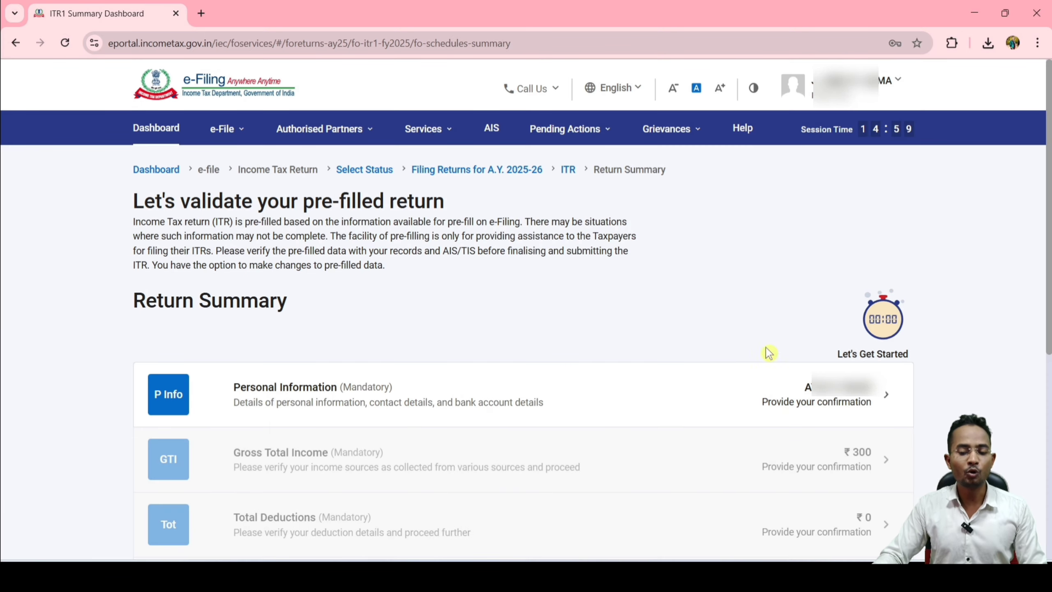
- Open the Personal Information section of the return and set the nature of employment to Others
drag(1049, 311, 1050, 378)
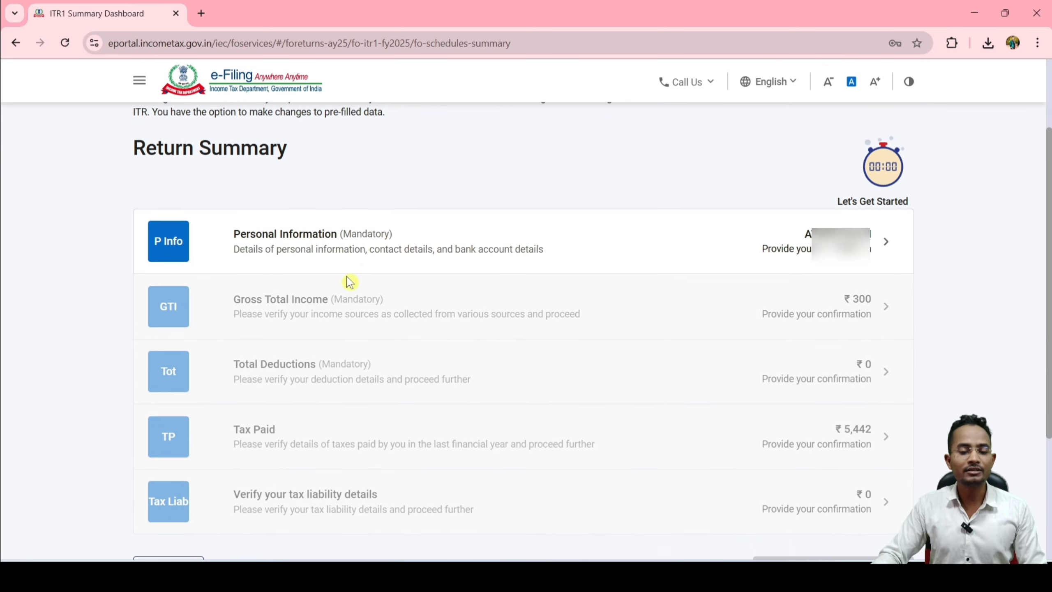
click(460, 250)
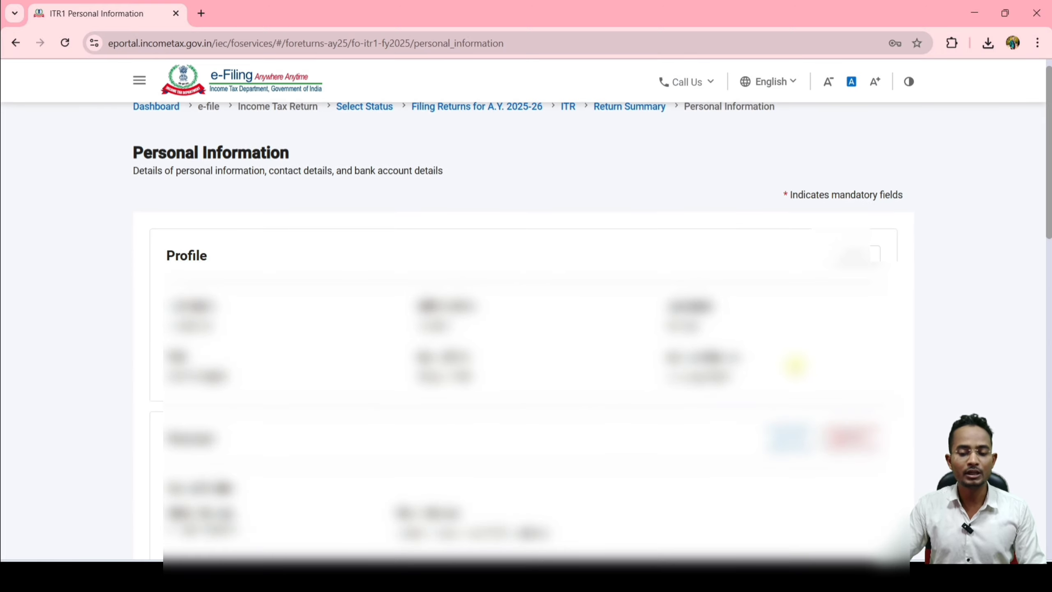
scroll(794, 365, down, 5)
scroll(794, 365, down, 5)
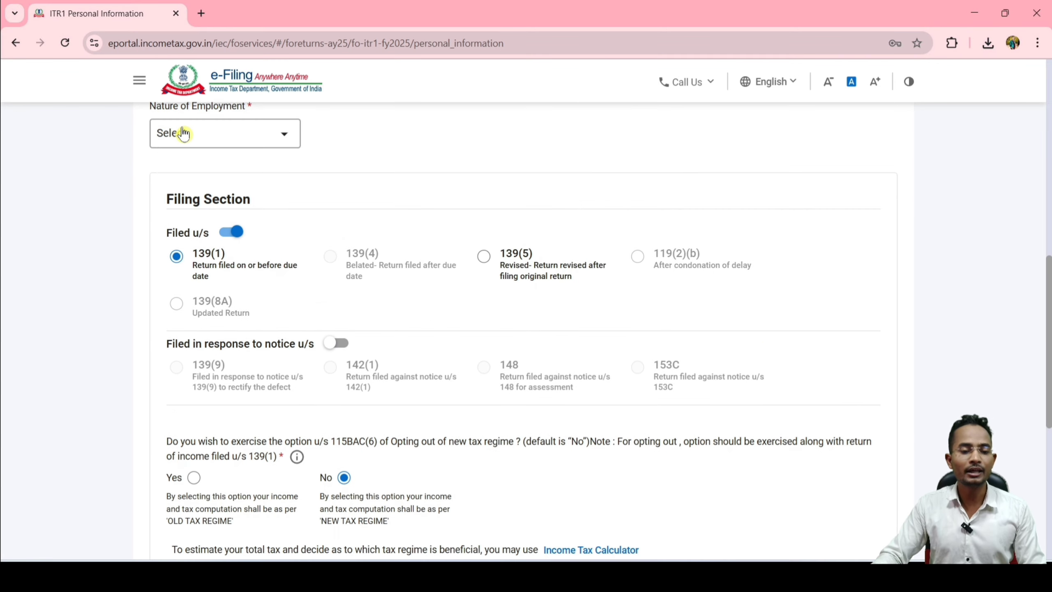
click(262, 145)
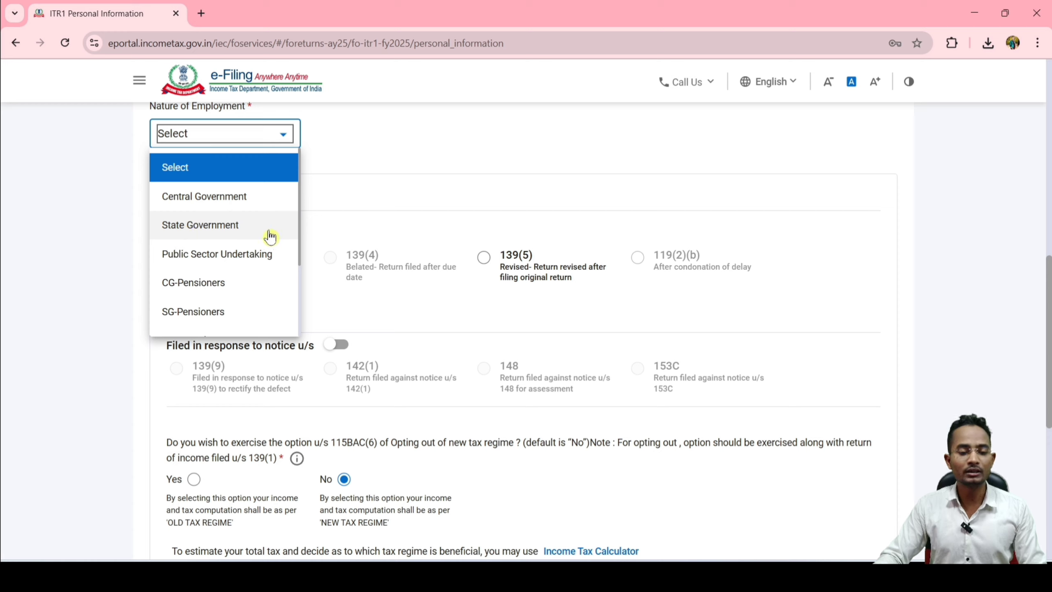
scroll(231, 278, down, 2)
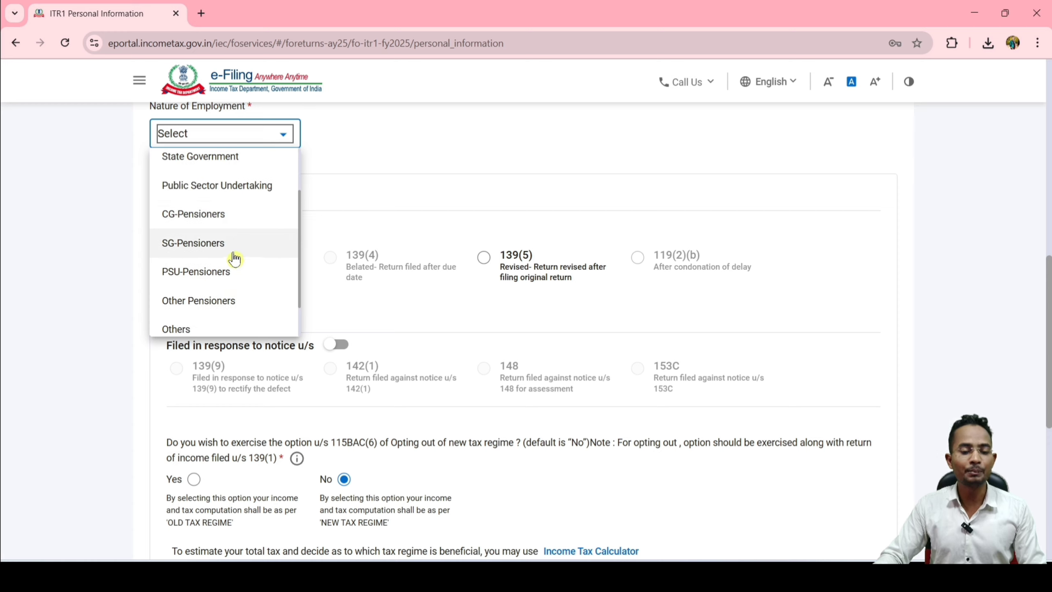
scroll(236, 274, down, 1)
scroll(239, 288, down, 1)
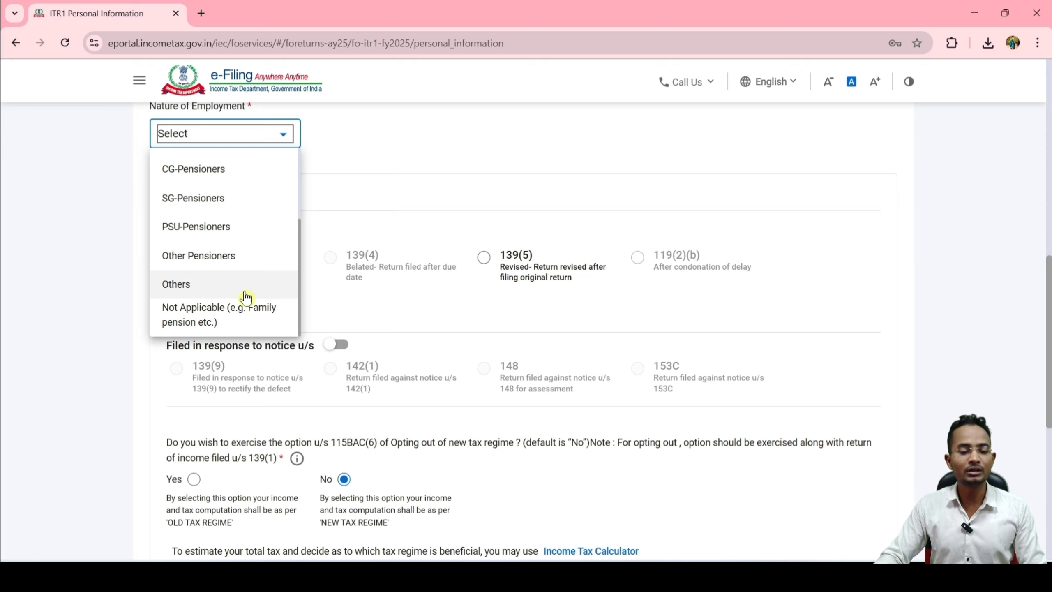
click(203, 283)
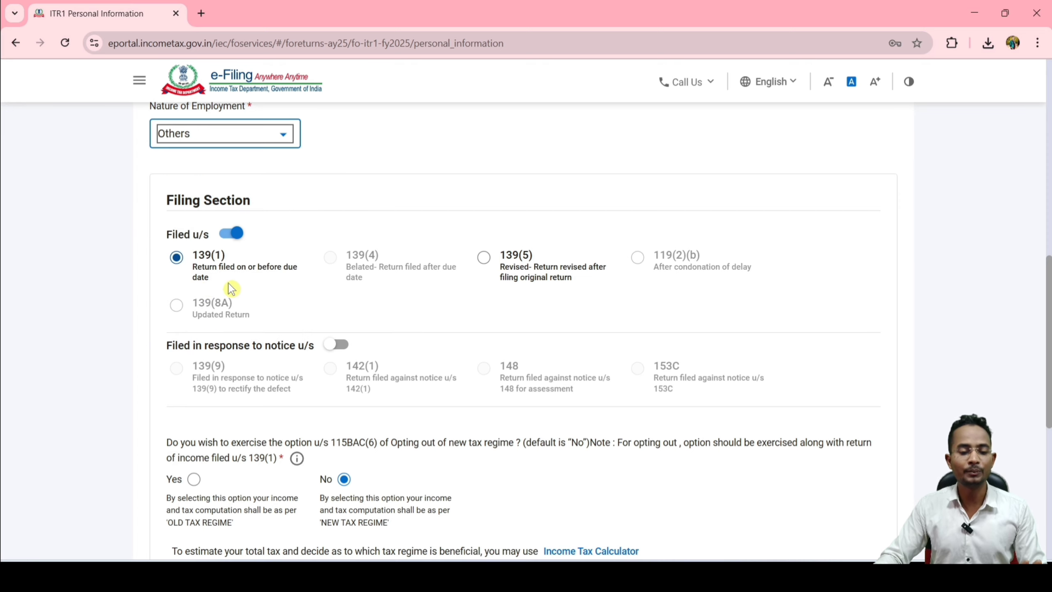
- Review the filing section and tax regime choice, and expand Bank Details to check the account nominated for refund
scroll(501, 466, down, 3)
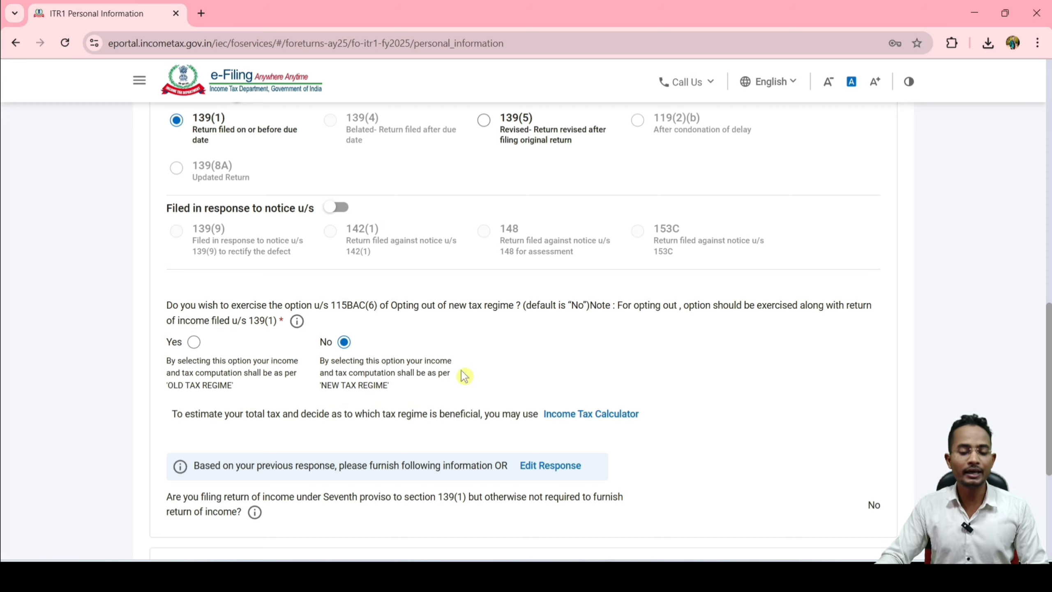
scroll(464, 376, down, 5)
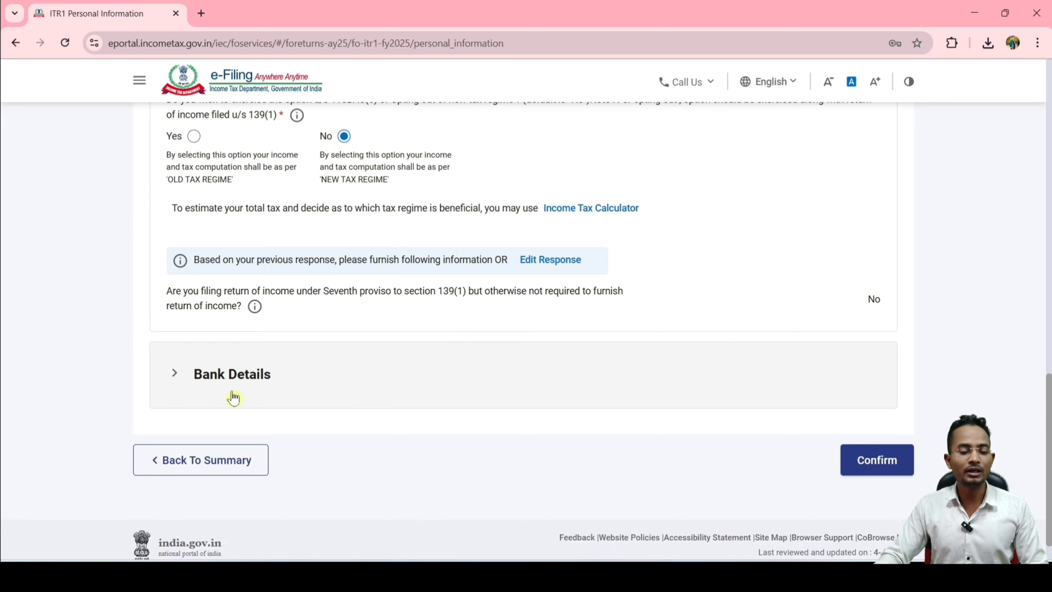
click(334, 385)
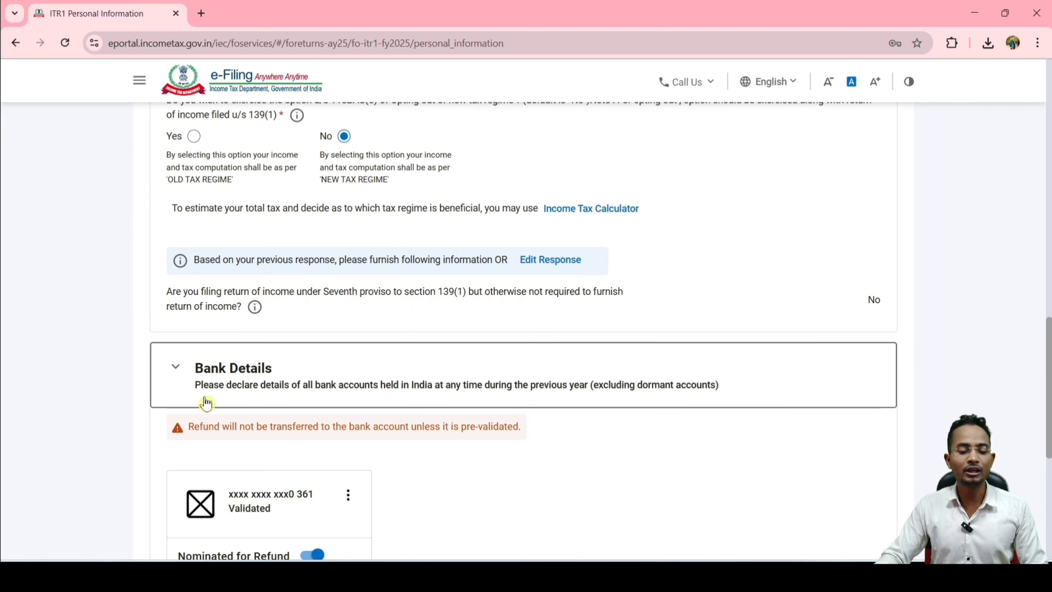
scroll(427, 446, down, 3)
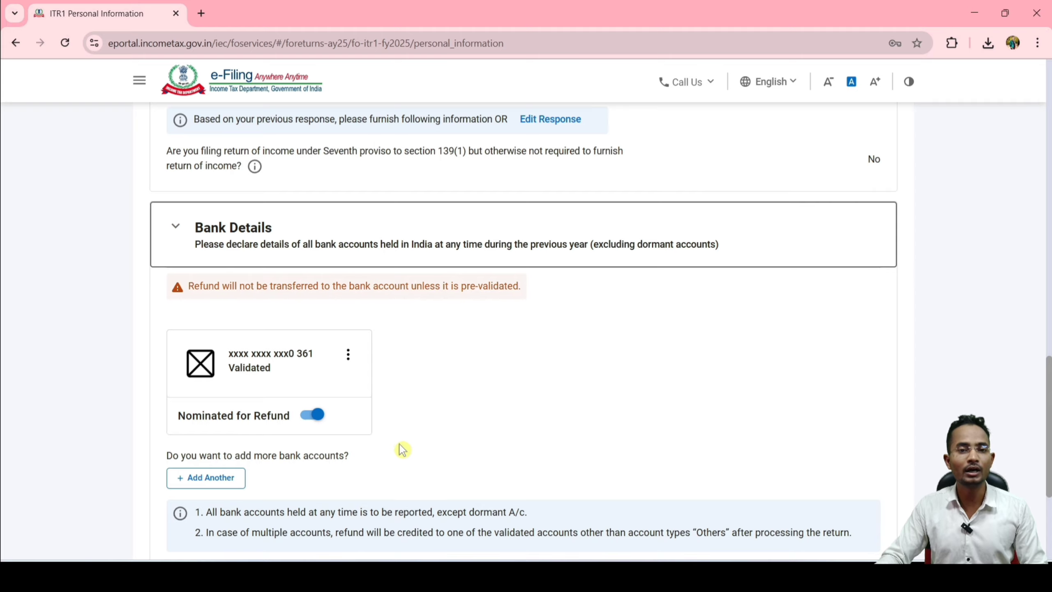
scroll(401, 448, down, 2)
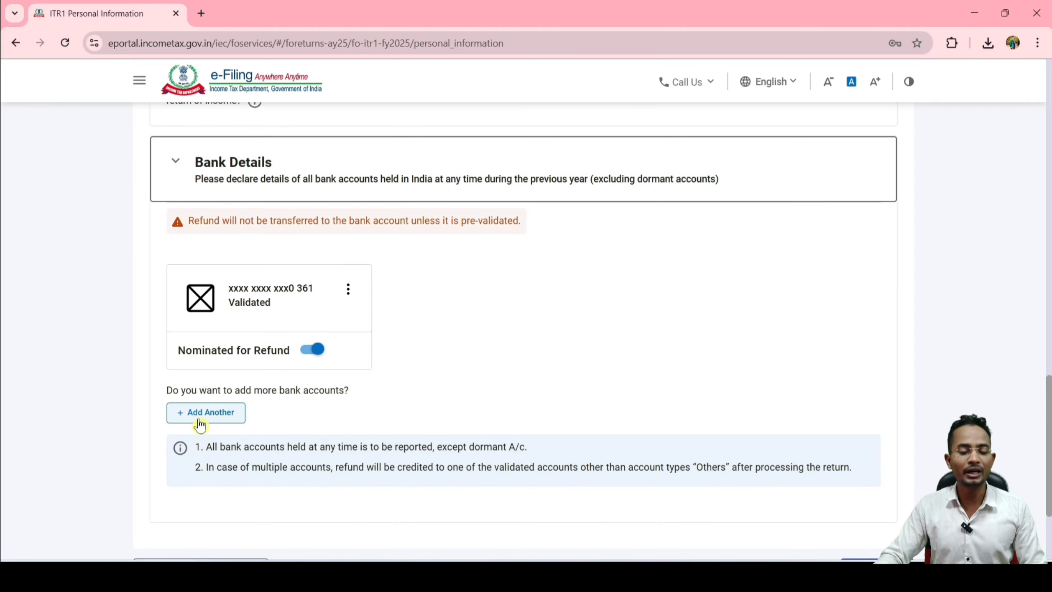
scroll(535, 390, down, 3)
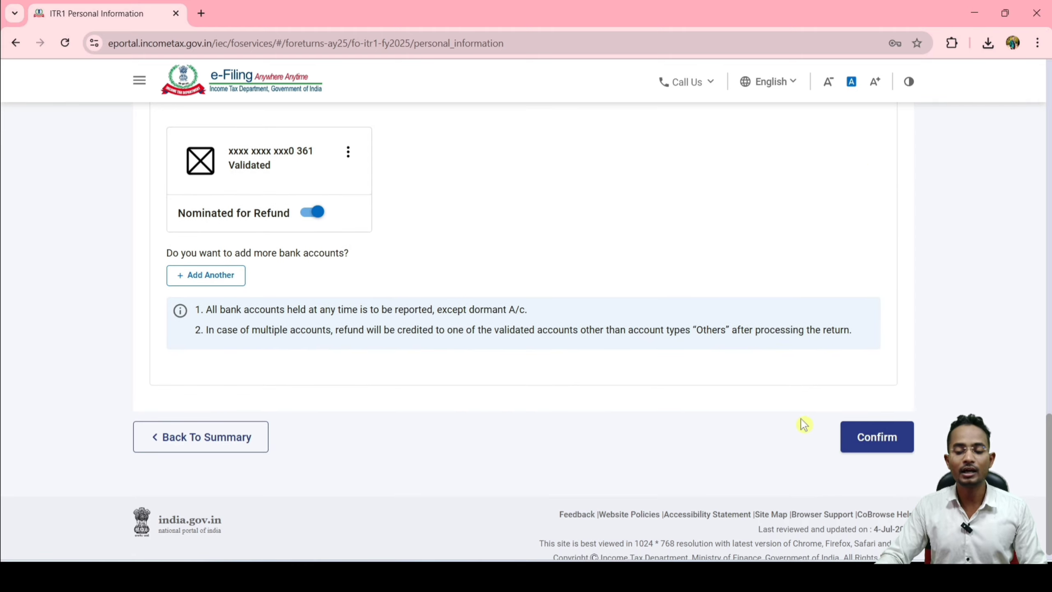
- Confirm the Personal Information section, then open Gross Total Income and look over its salary and house property entries
click(886, 439)
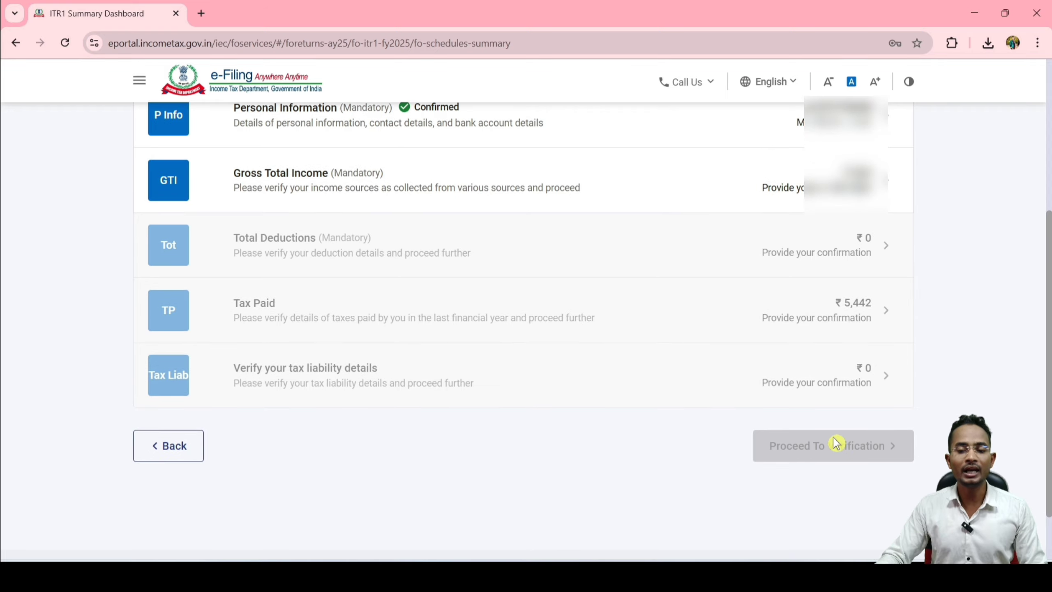
scroll(837, 443, up, 1)
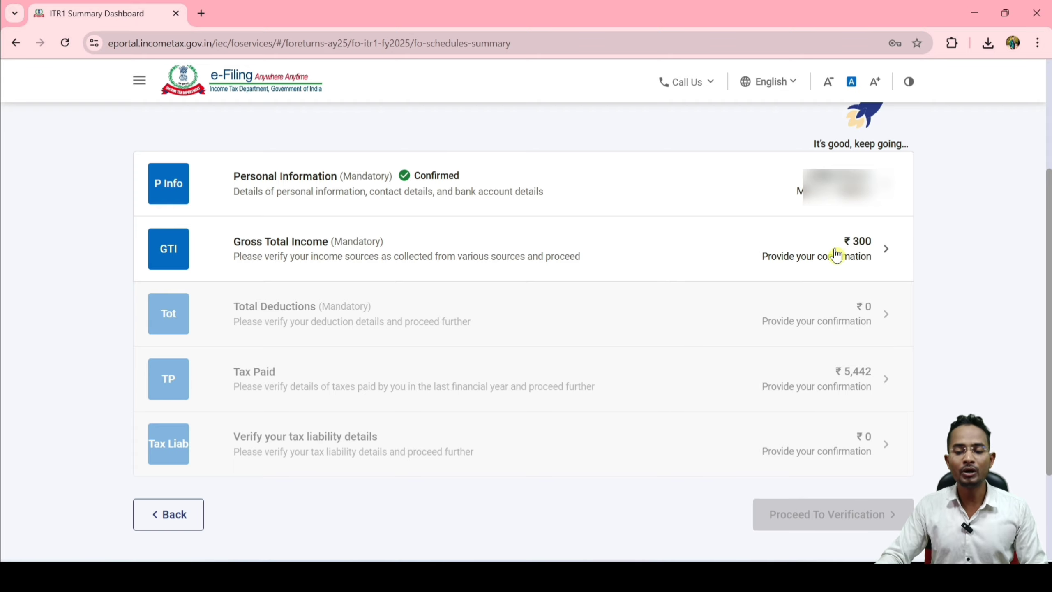
click(859, 256)
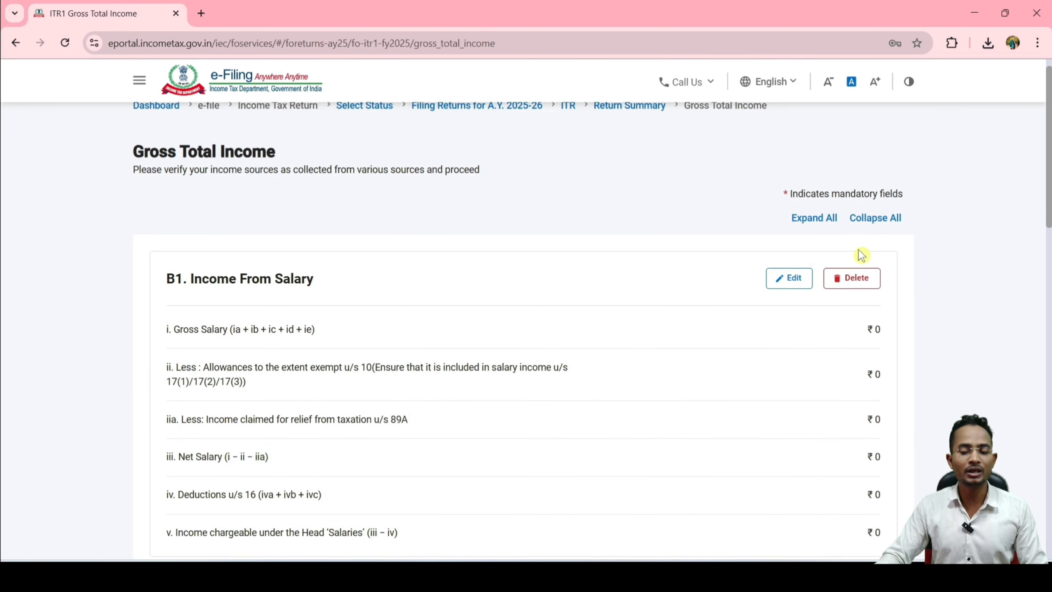
scroll(911, 396, down, 3)
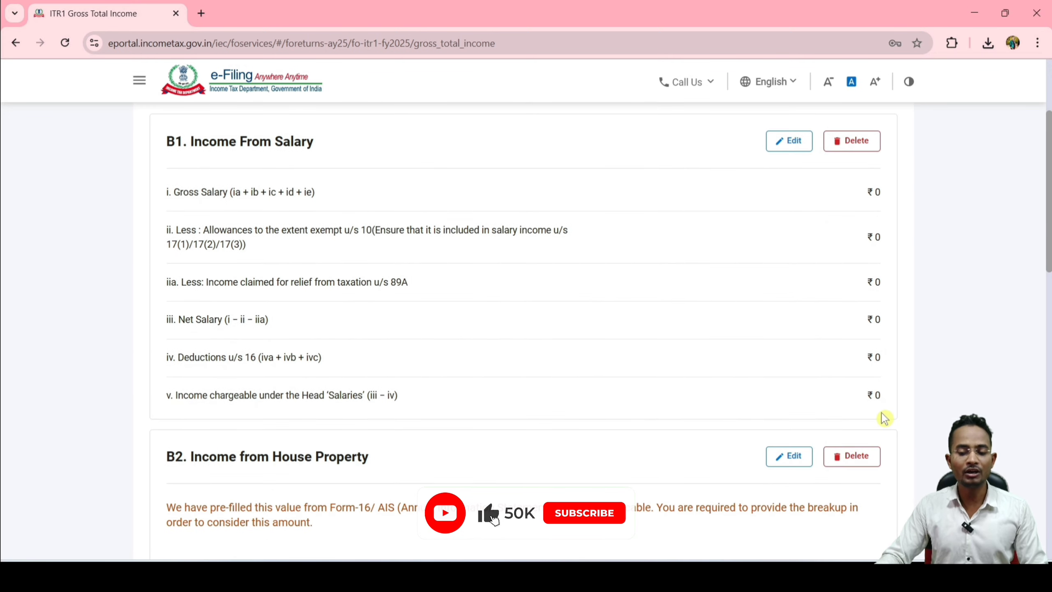
scroll(854, 422, down, 8)
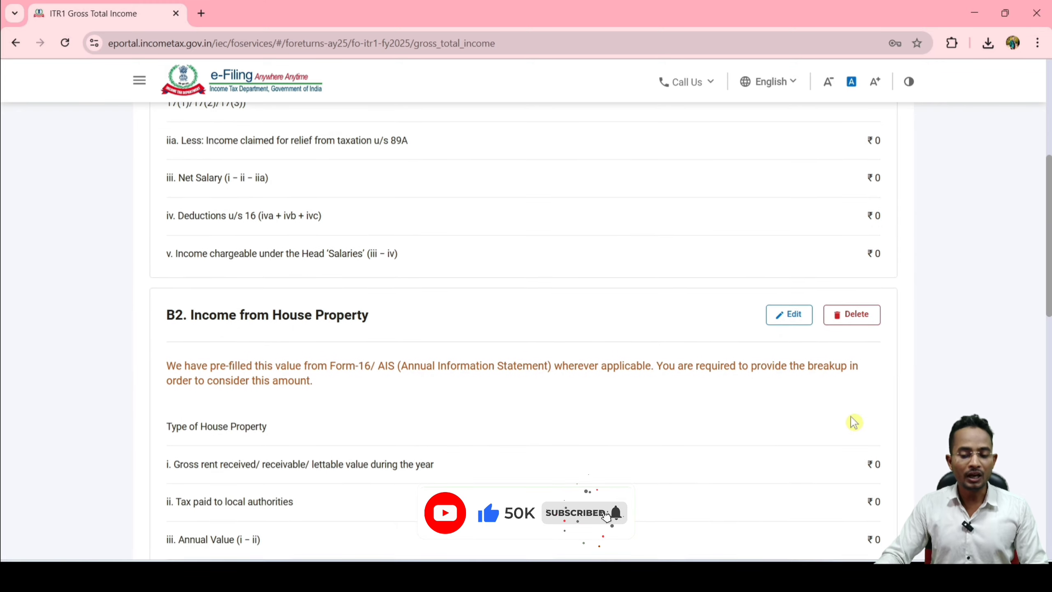
scroll(854, 422, up, 12)
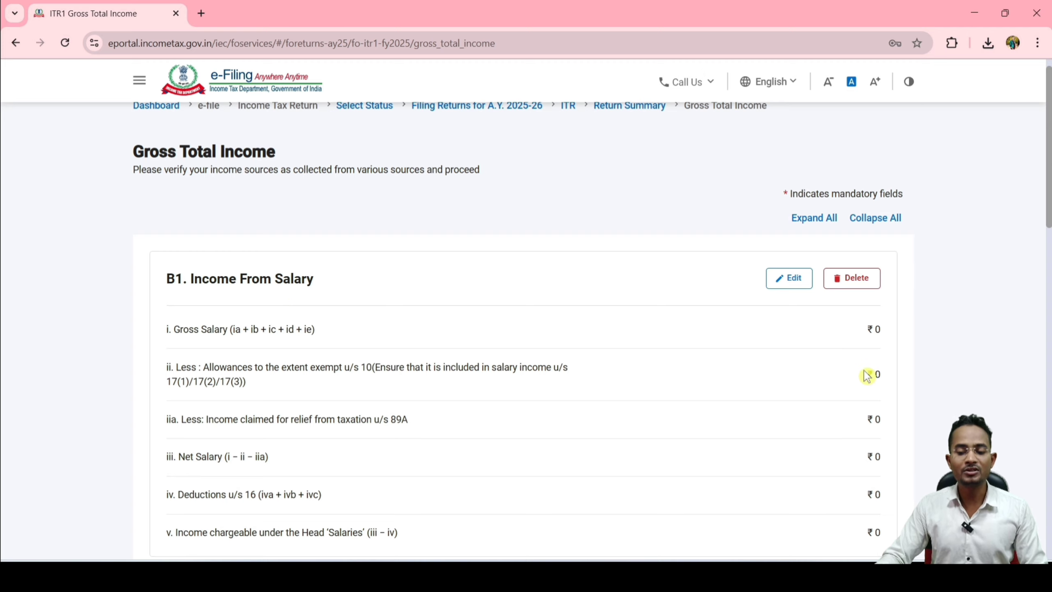
- Open Income From Salary for editing, review its salary, exempt allowance and deduction fields, and return to Gross Total Income
click(790, 281)
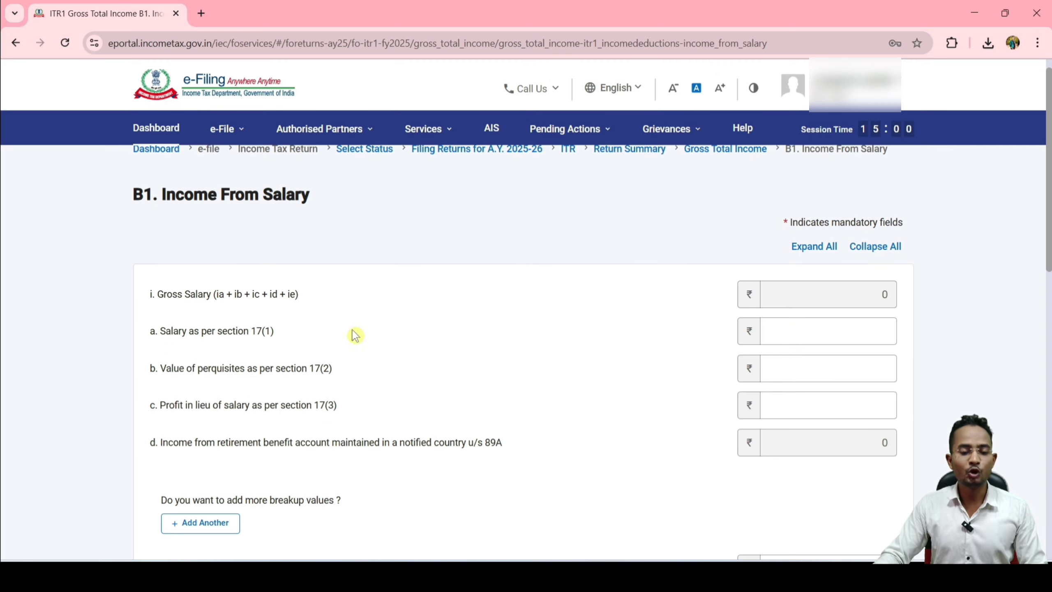
click(828, 331)
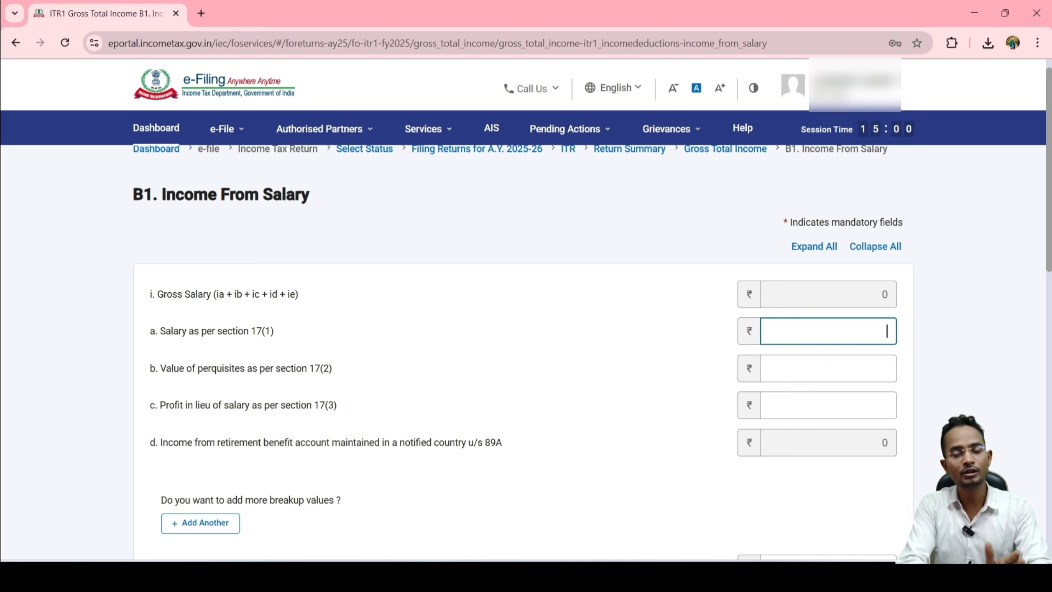
scroll(838, 345, down, 5)
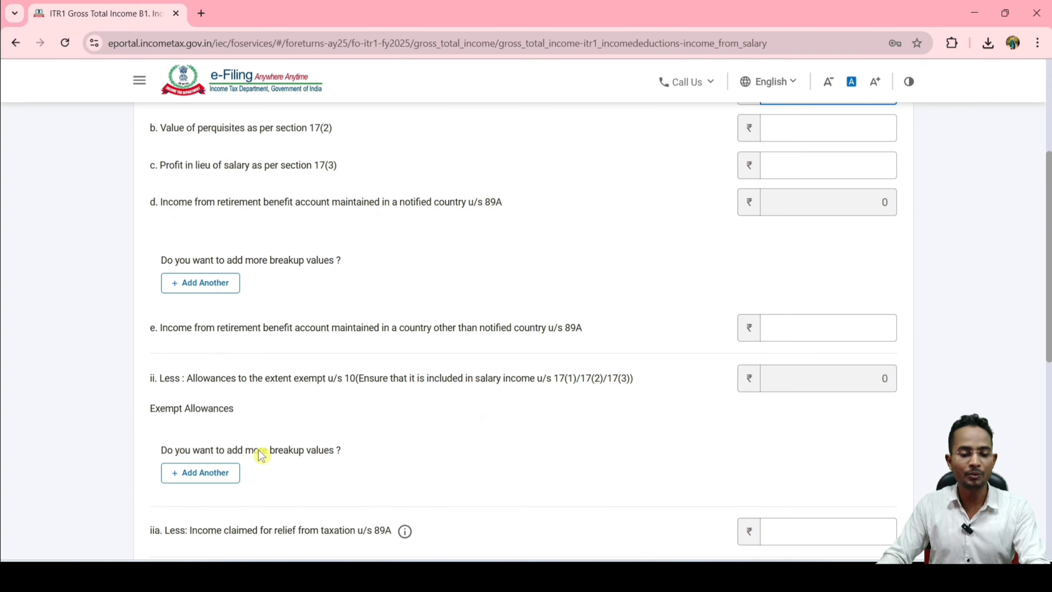
scroll(504, 391, down, 3)
scroll(504, 391, down, 6)
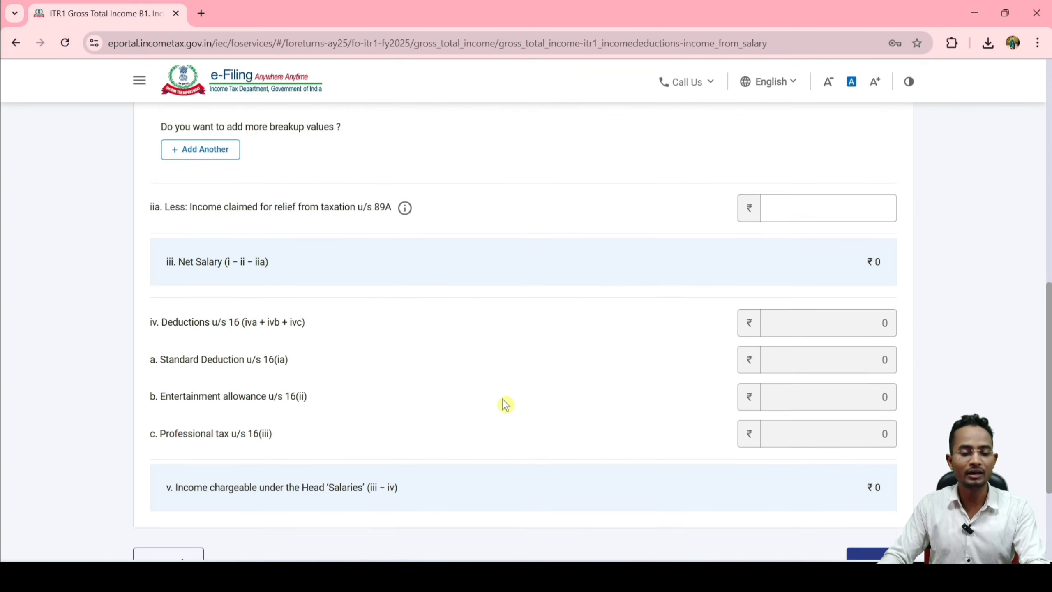
click(878, 476)
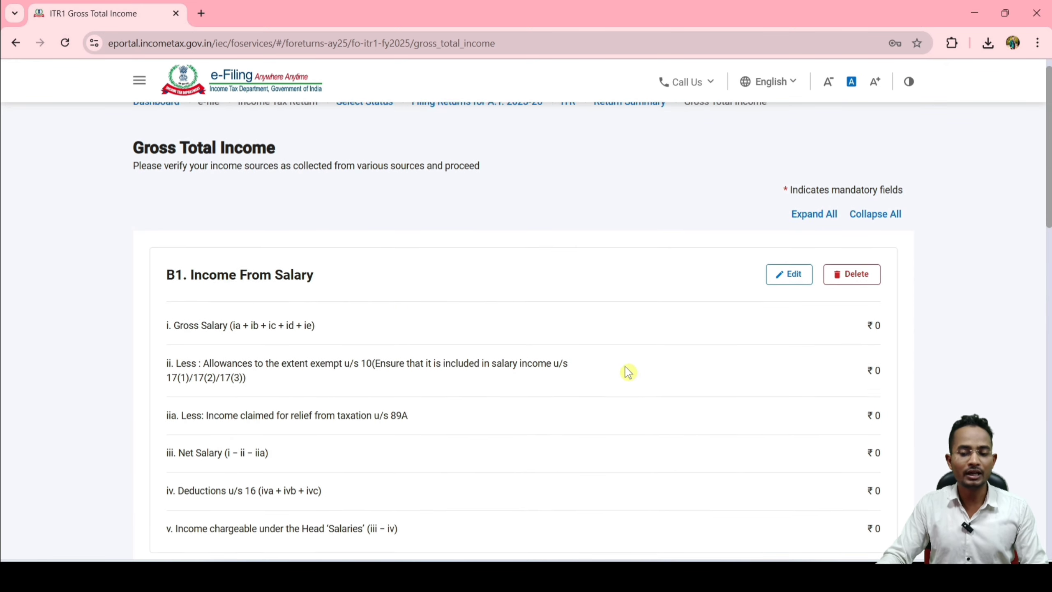
- Review the Income from House Property entries and expand Section 24(b) to examine the interest on borrowed capital
scroll(627, 369, down, 8)
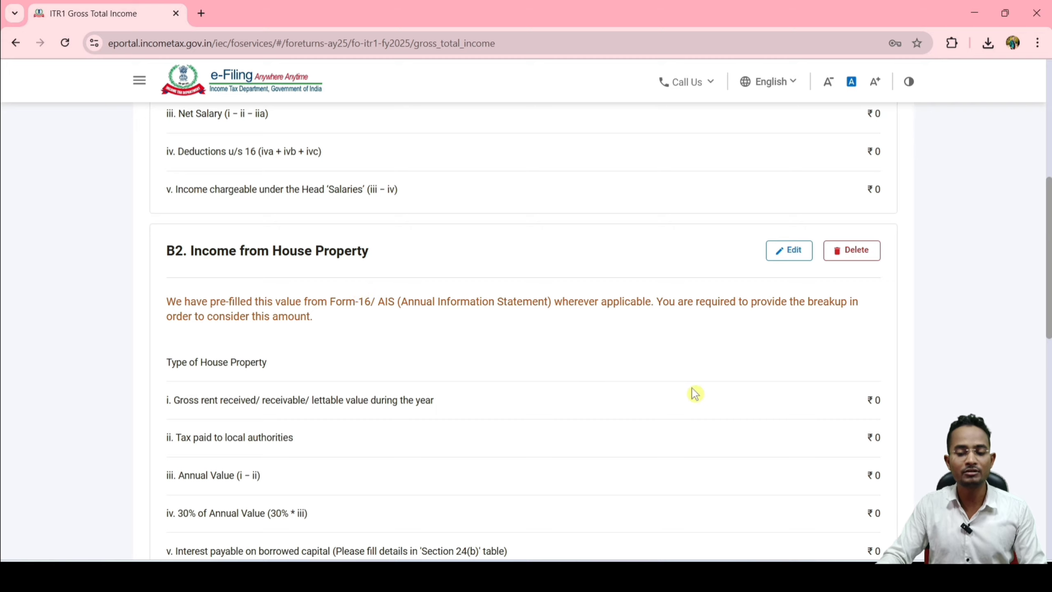
scroll(742, 423, down, 2)
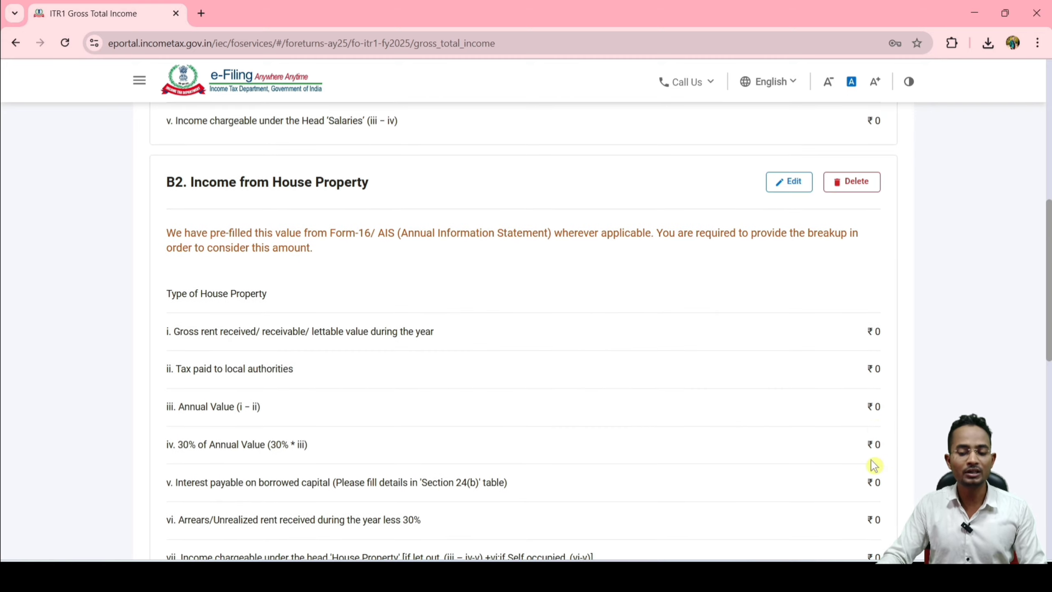
scroll(873, 447, down, 4)
scroll(869, 373, down, 4)
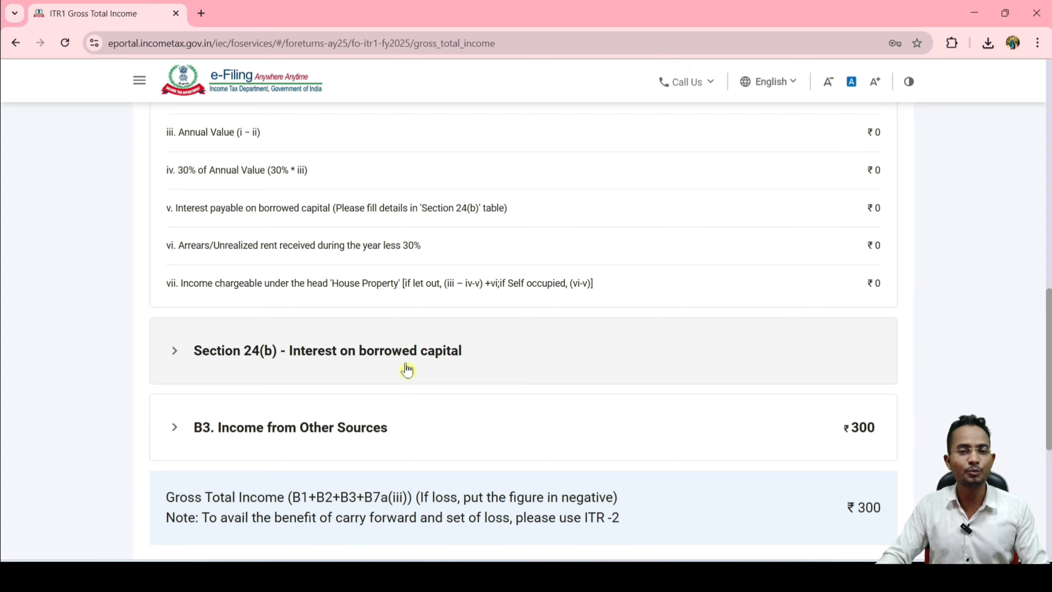
click(472, 365)
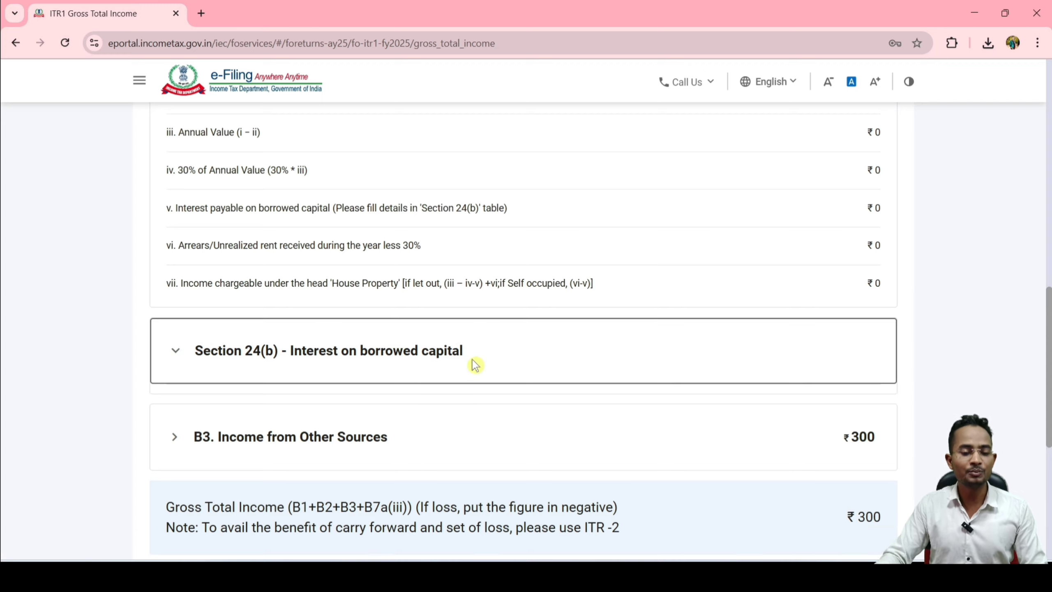
scroll(216, 406, down, 2)
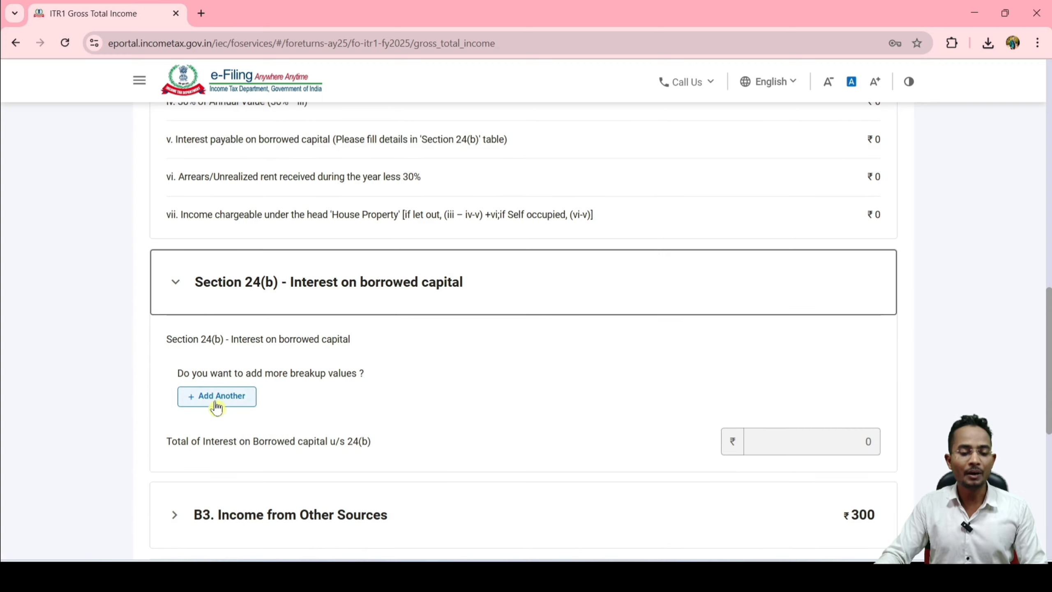
click(864, 446)
- Check the Income from Other Sources and exempt income amounts, and confirm the Gross Total Income section
scroll(811, 450, down, 5)
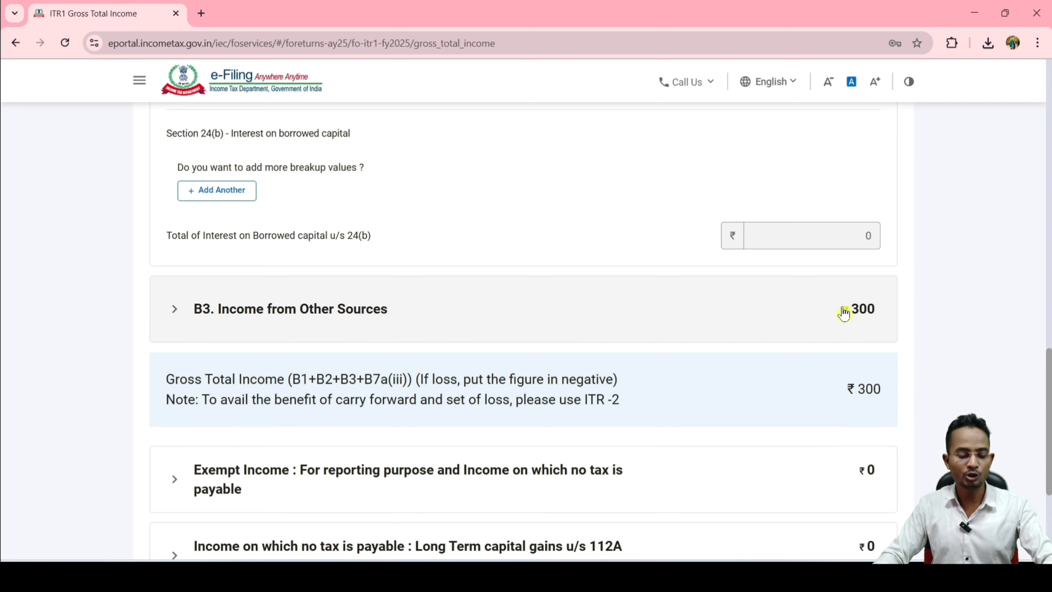
drag(834, 282, 892, 351)
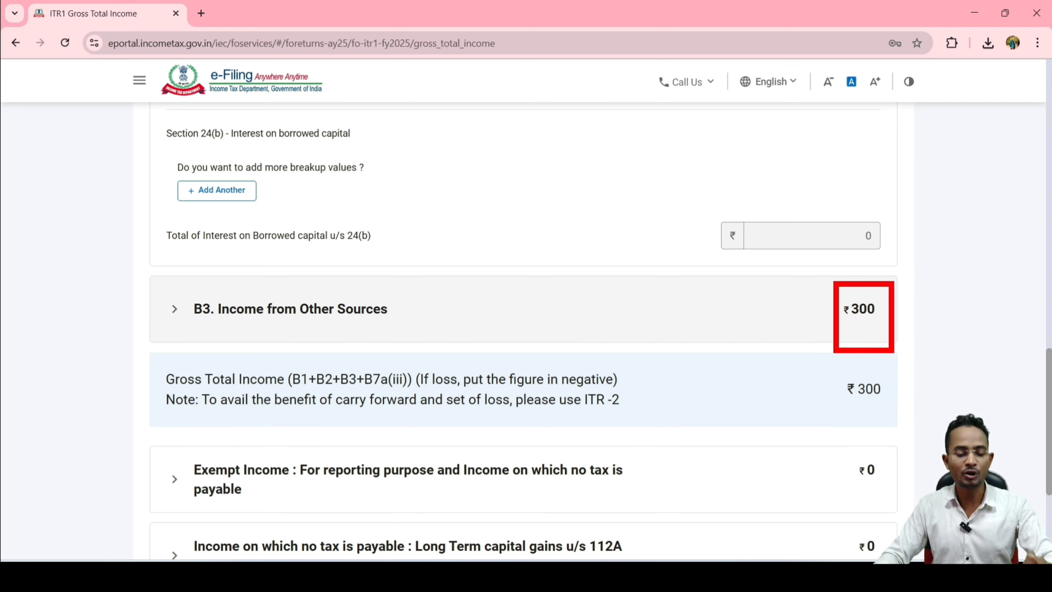
scroll(301, 301, down, 5)
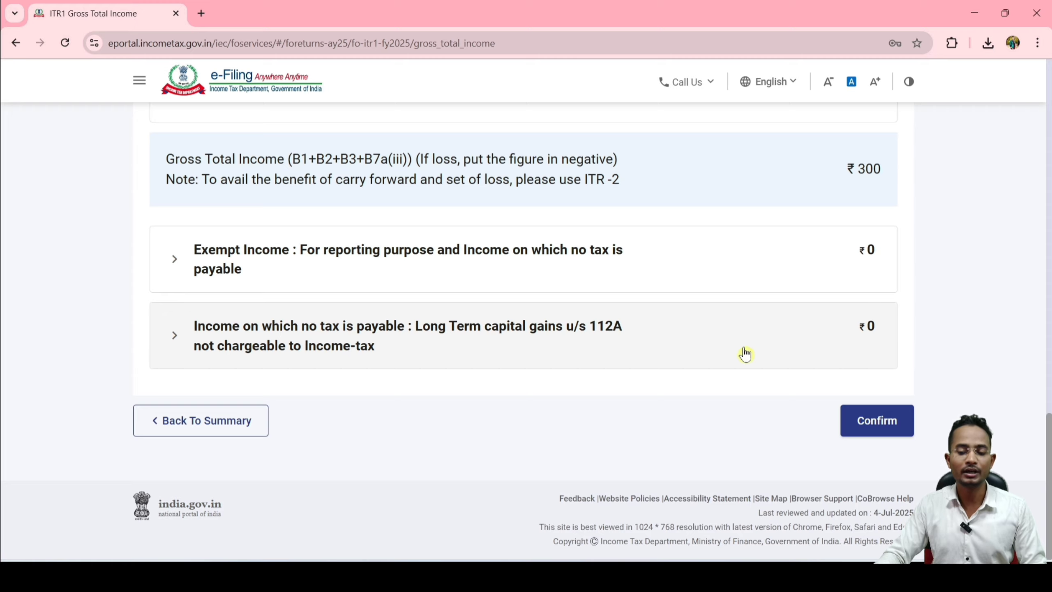
click(874, 431)
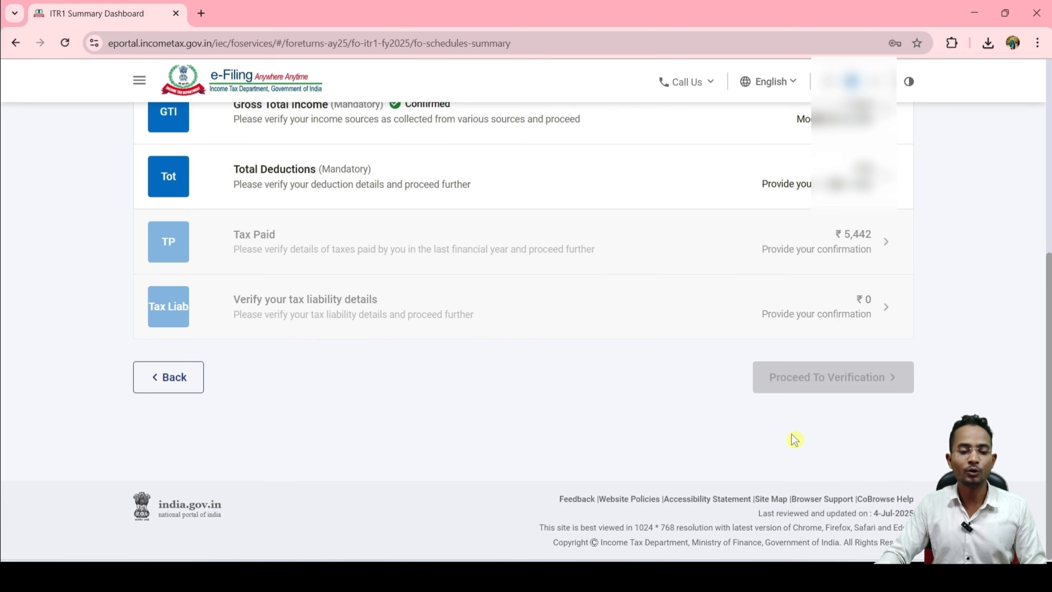
- Open Total Deductions, review the 80CCD(2), 80CCH and other deduction entries, and confirm the section
scroll(745, 373, up, 3)
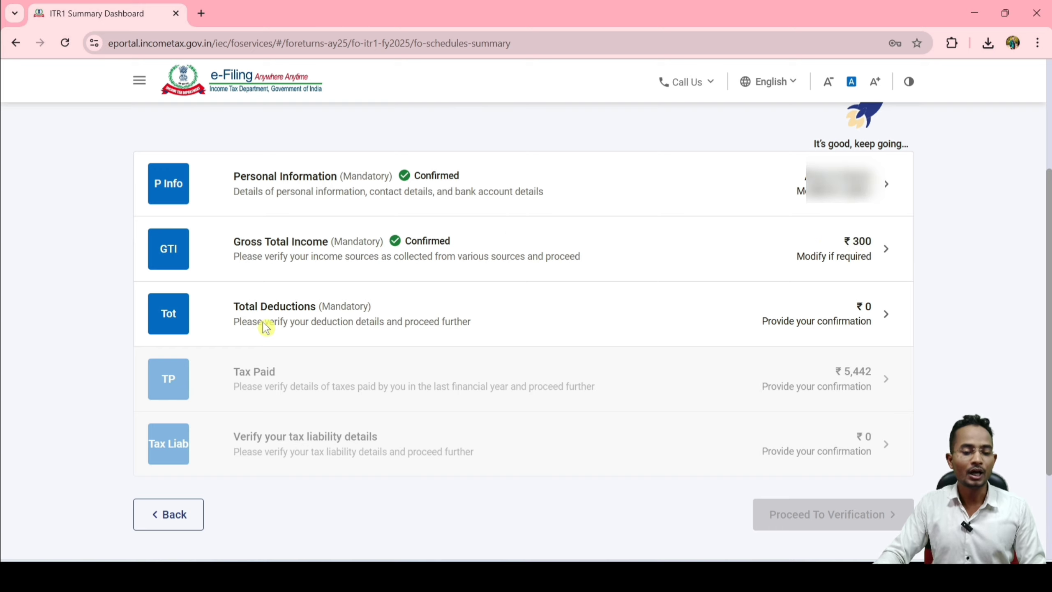
scroll(384, 317, up, 3)
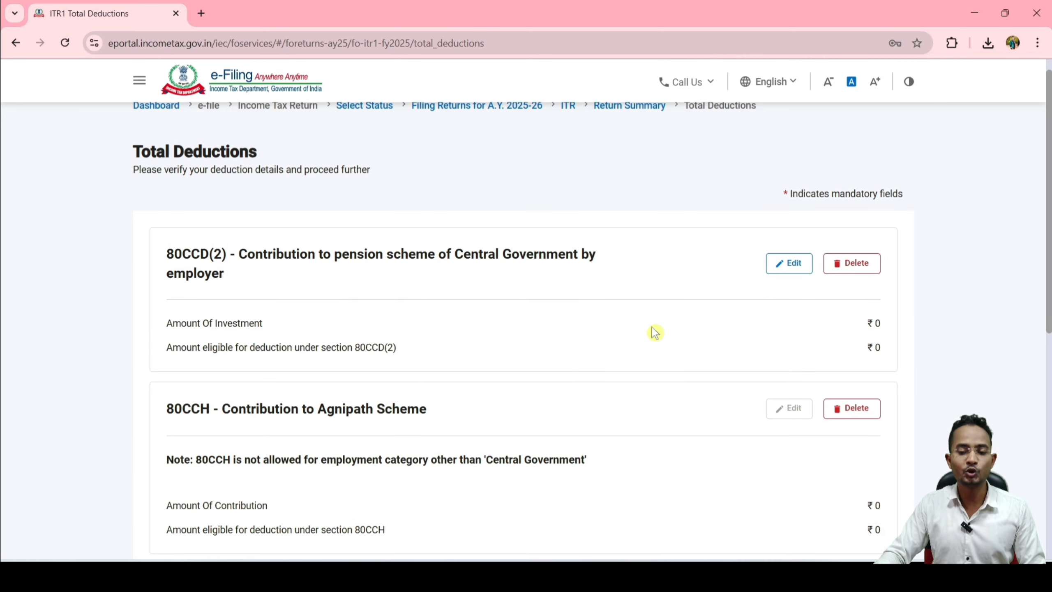
scroll(846, 375, down, 1)
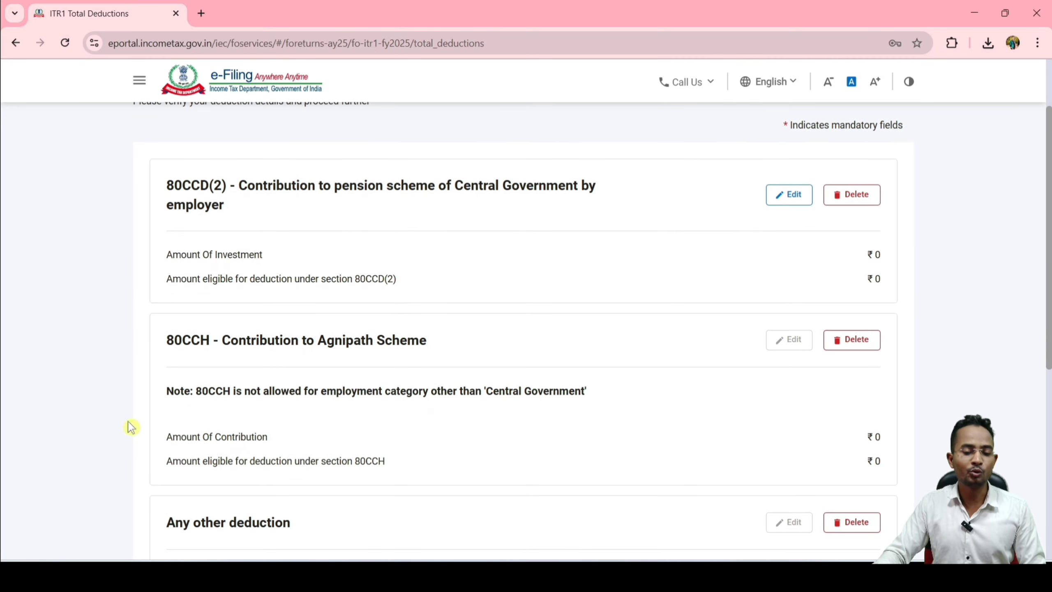
scroll(662, 364, down, 3)
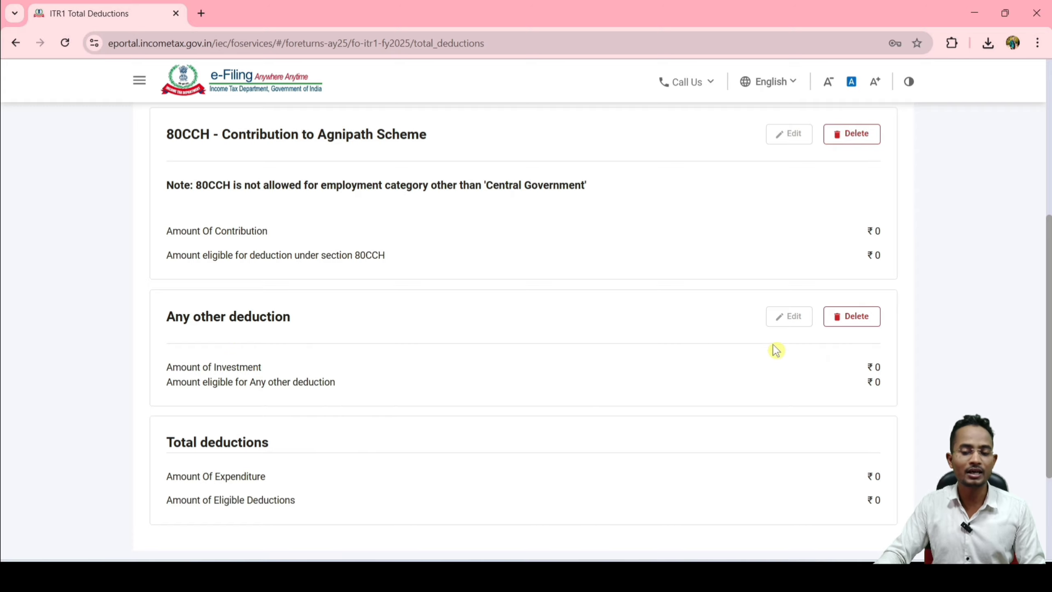
scroll(774, 356, down, 2)
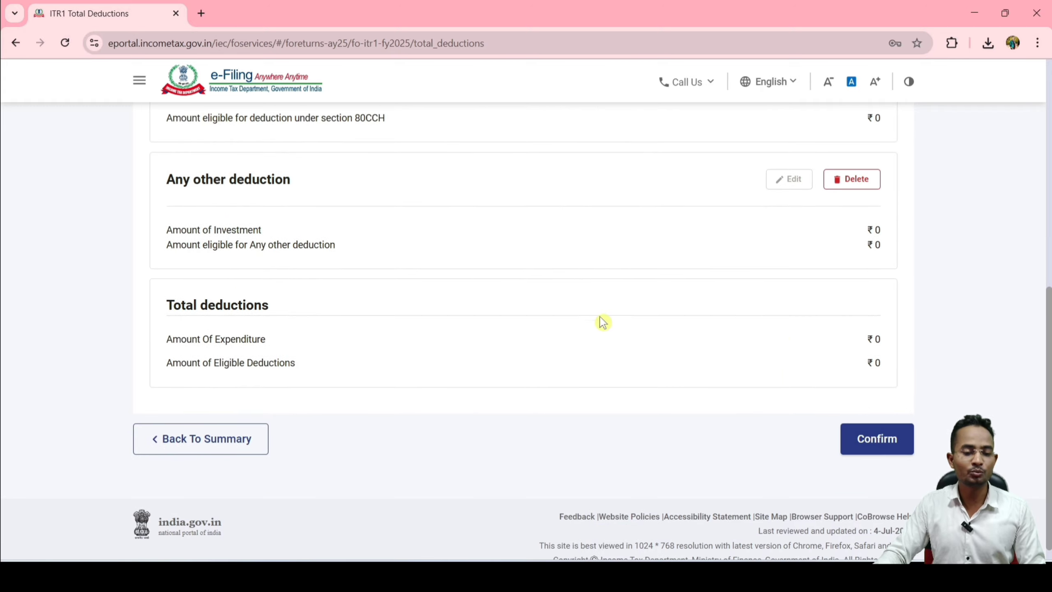
scroll(497, 371, up, 3)
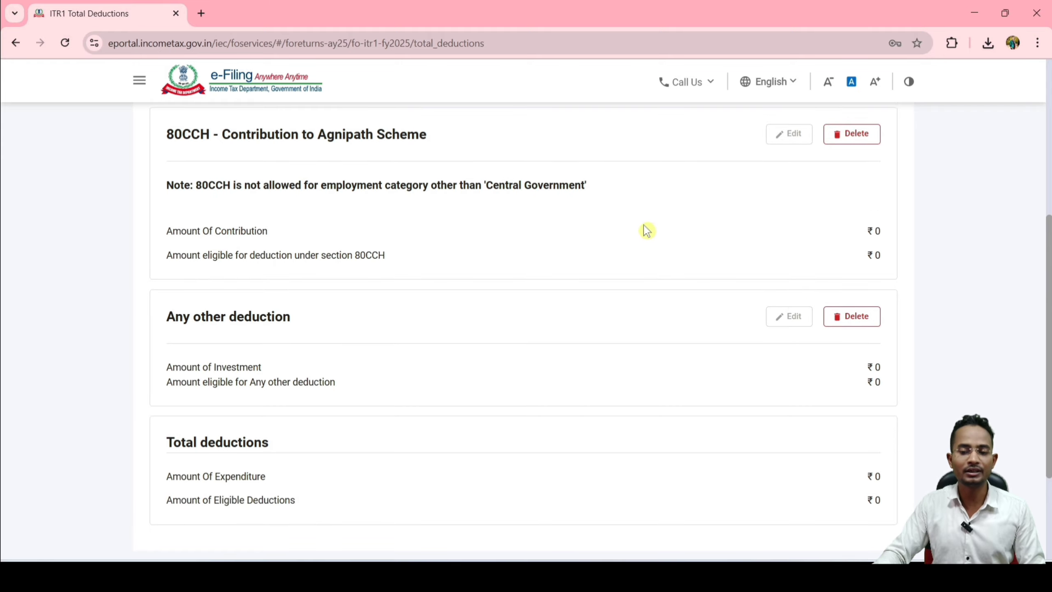
scroll(685, 329, up, 4)
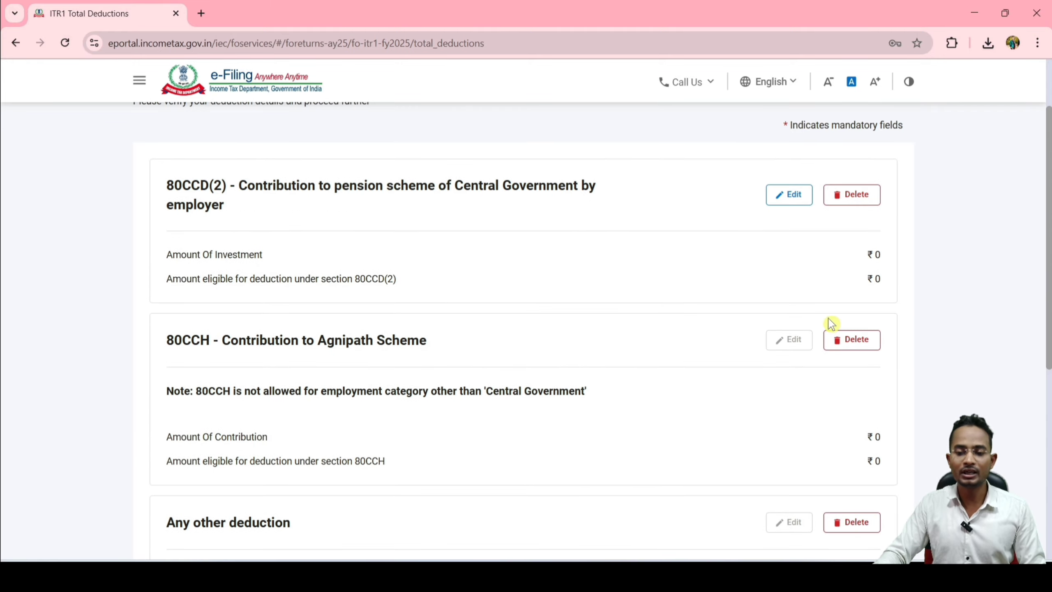
scroll(830, 332, down, 3)
scroll(828, 342, down, 2)
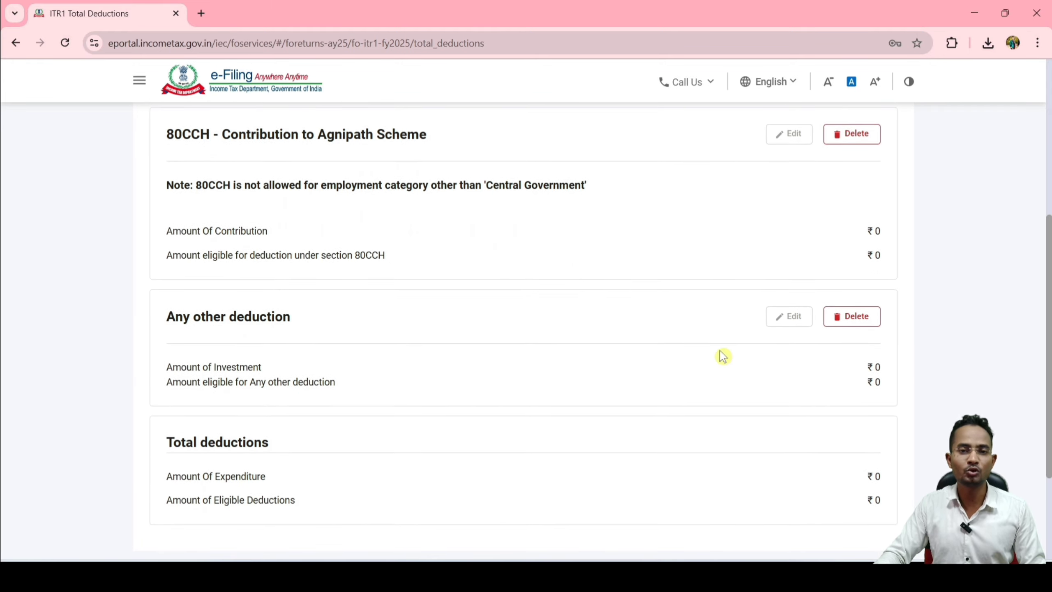
scroll(723, 356, down, 4)
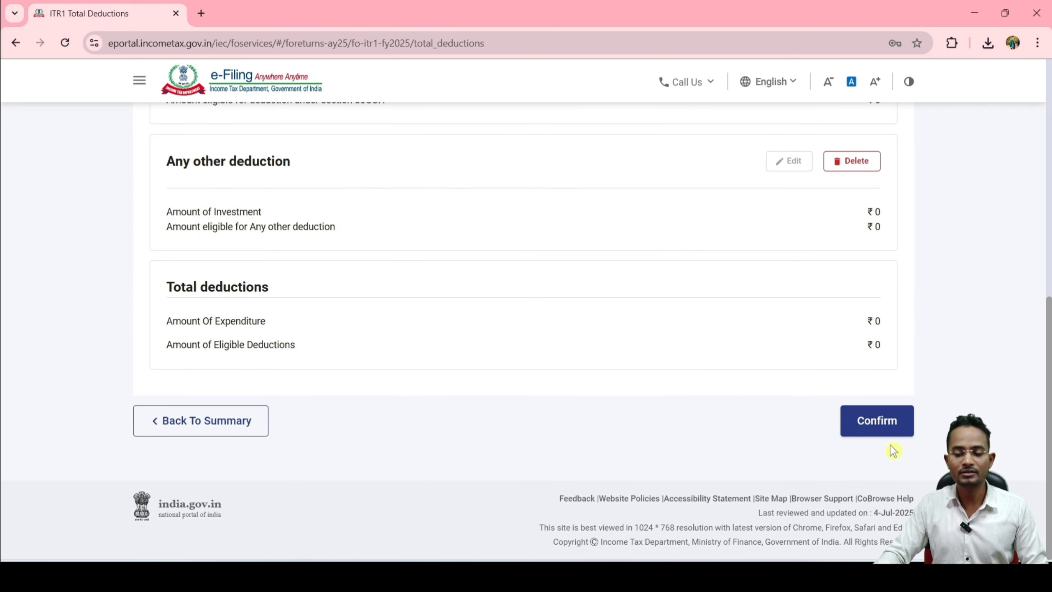
click(878, 423)
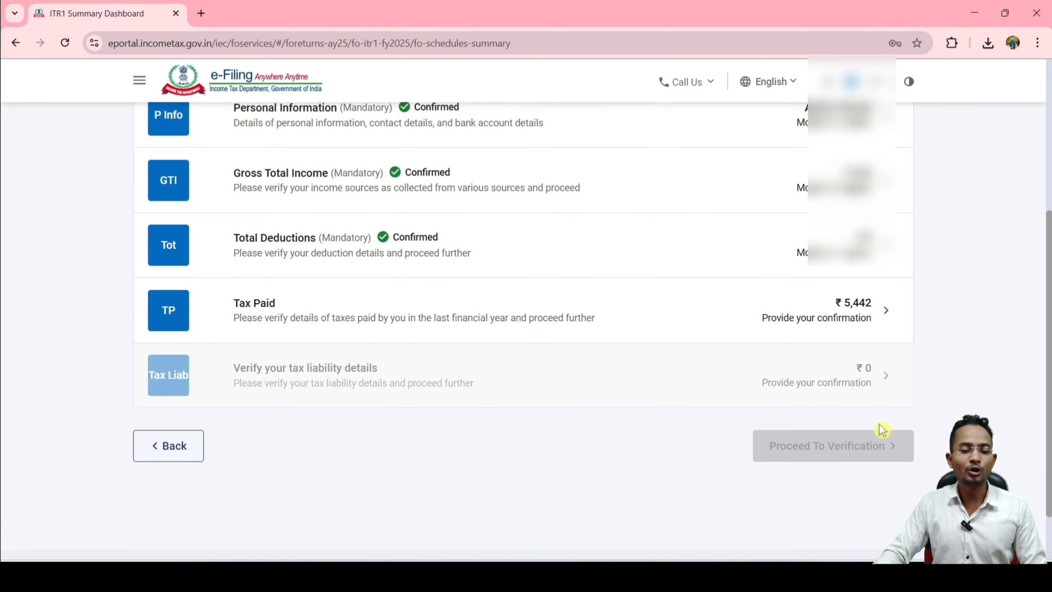
- Open the Tax Paid section, expand Schedule TDS1 to check tax deducted from salary, and collapse it again
scroll(881, 429, up, 2)
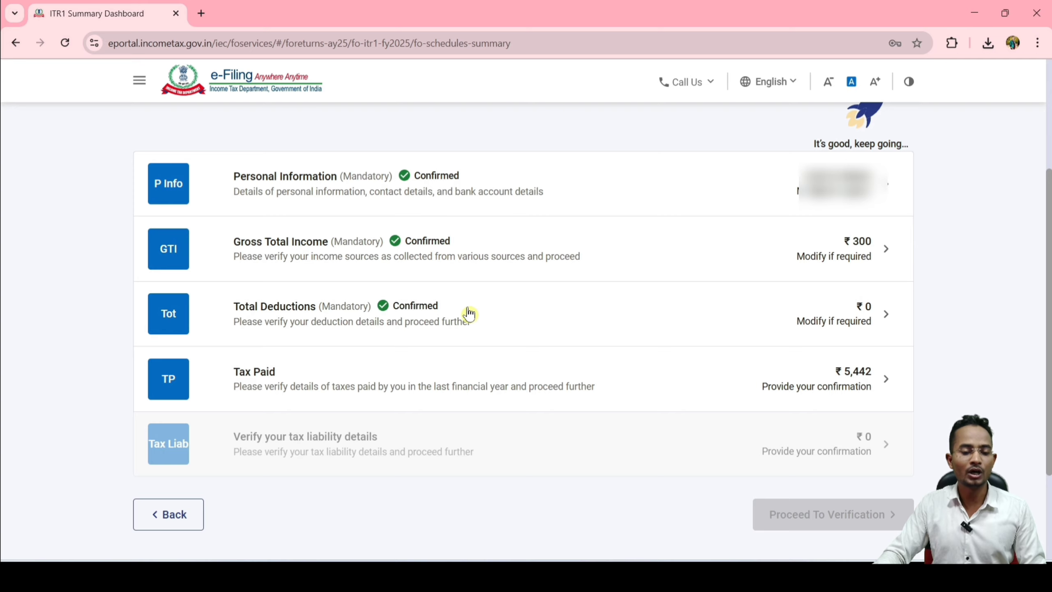
click(319, 382)
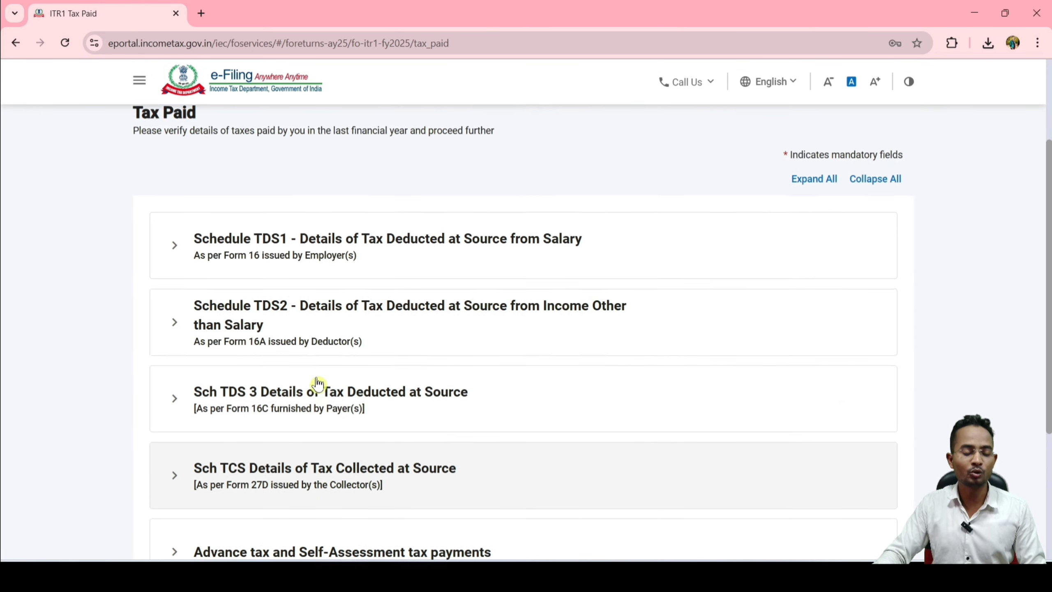
scroll(318, 383, up, 1)
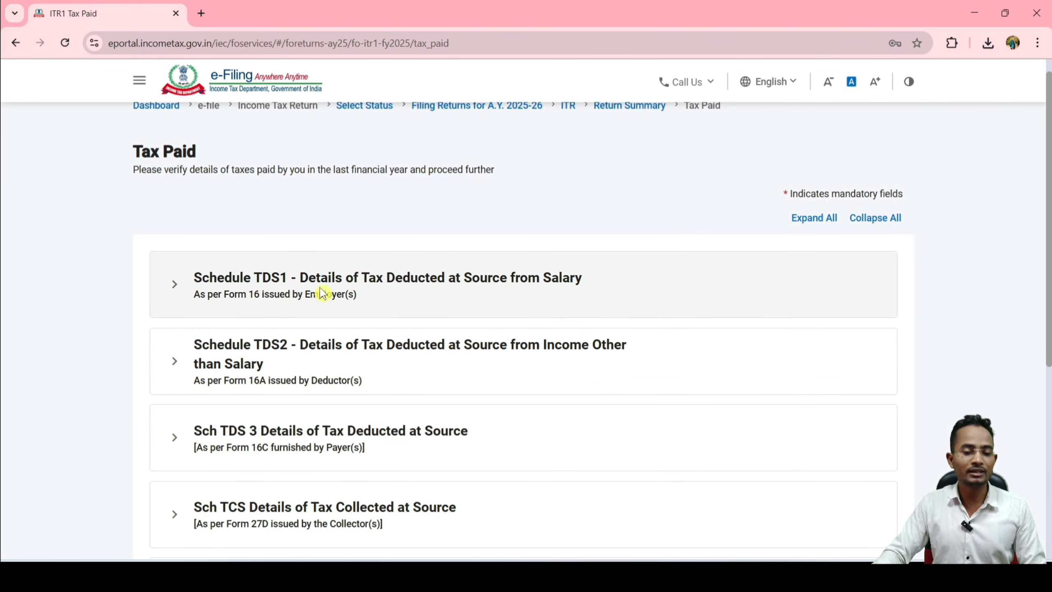
click(496, 301)
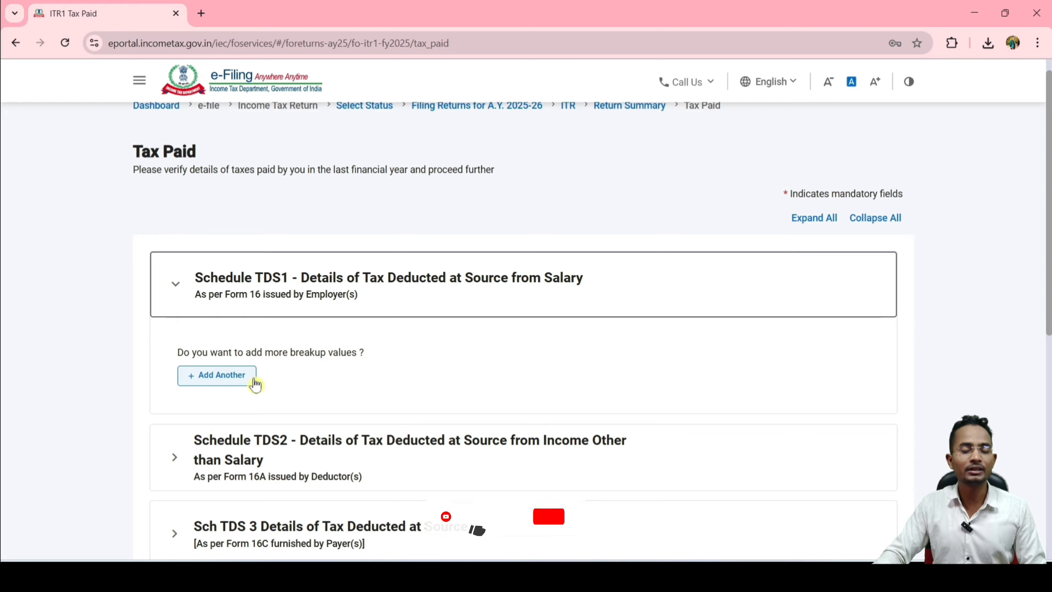
click(589, 298)
scroll(596, 323, down, 3)
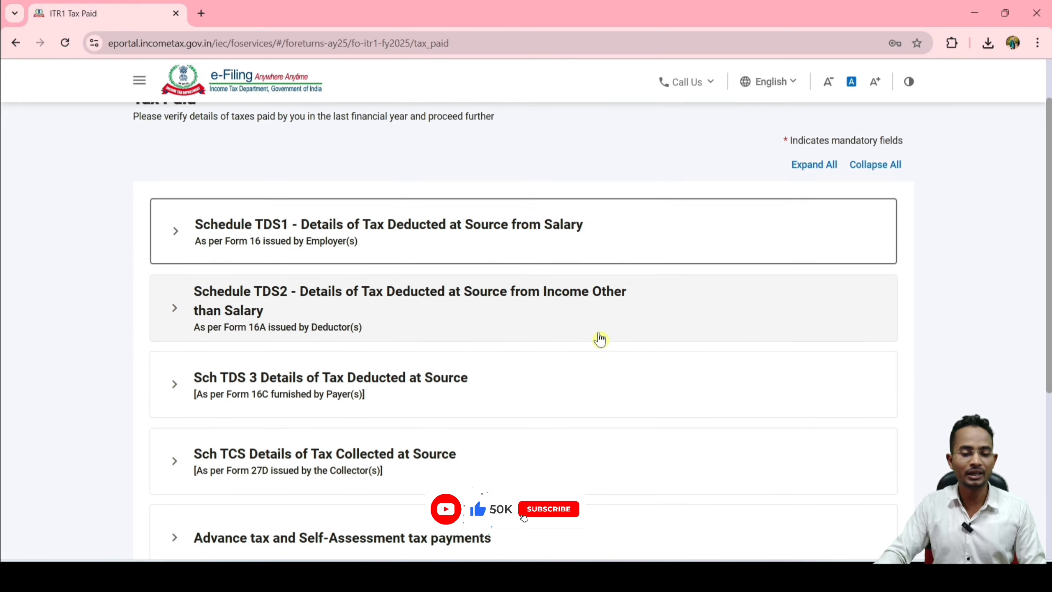
- Check the Total Taxes Paid amount in the Tax Paid section and confirm the section
scroll(551, 380, down, 3)
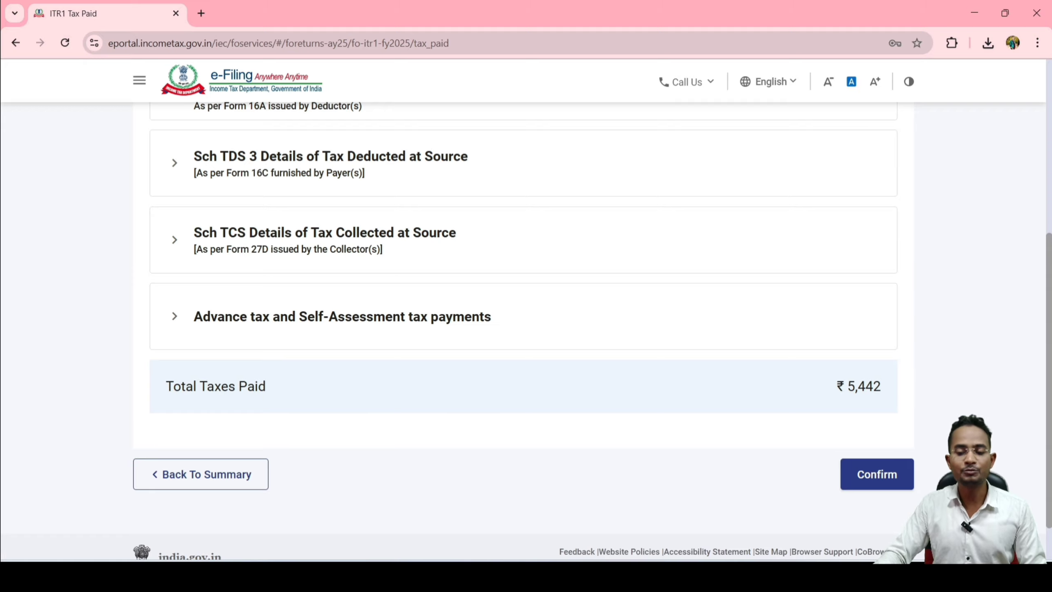
drag(844, 386, 892, 394)
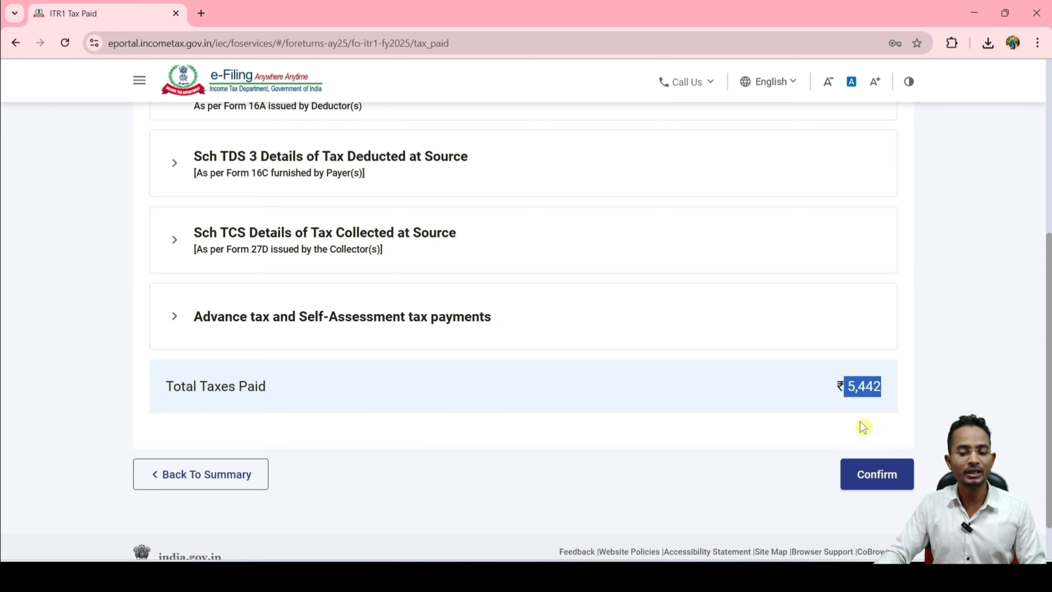
click(882, 483)
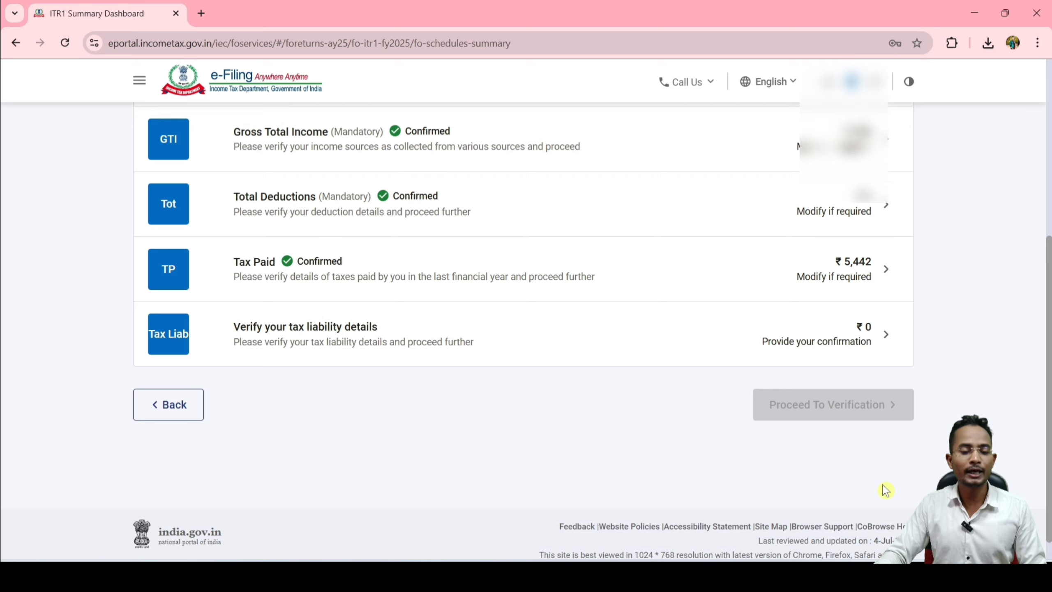
- Open the tax liability details, review the computation of income, tax payable, interest and fees, and confirm the section
scroll(561, 399, up, 2)
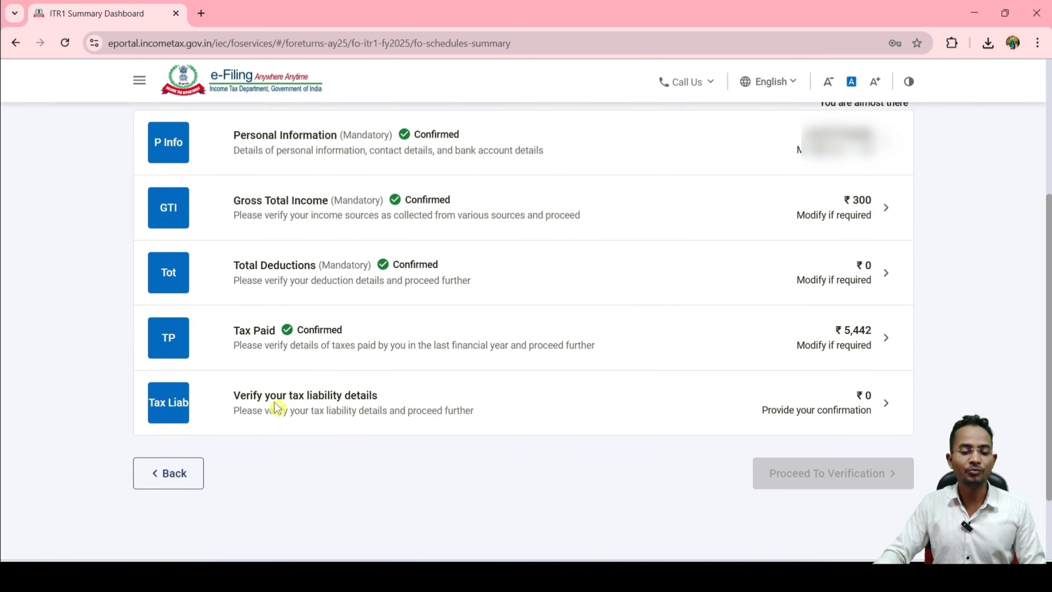
click(824, 406)
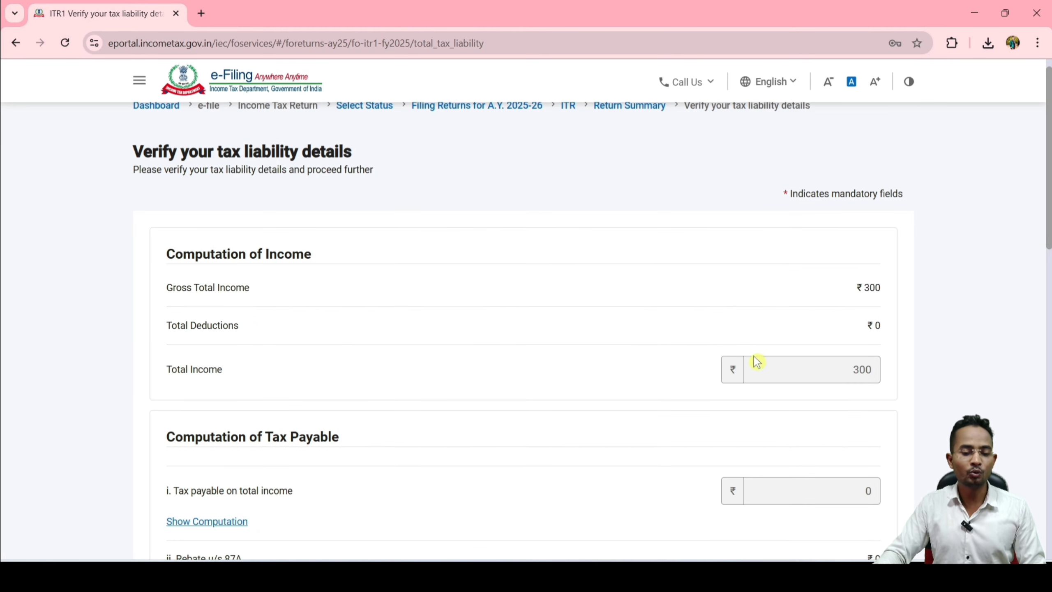
scroll(824, 387, down, 15)
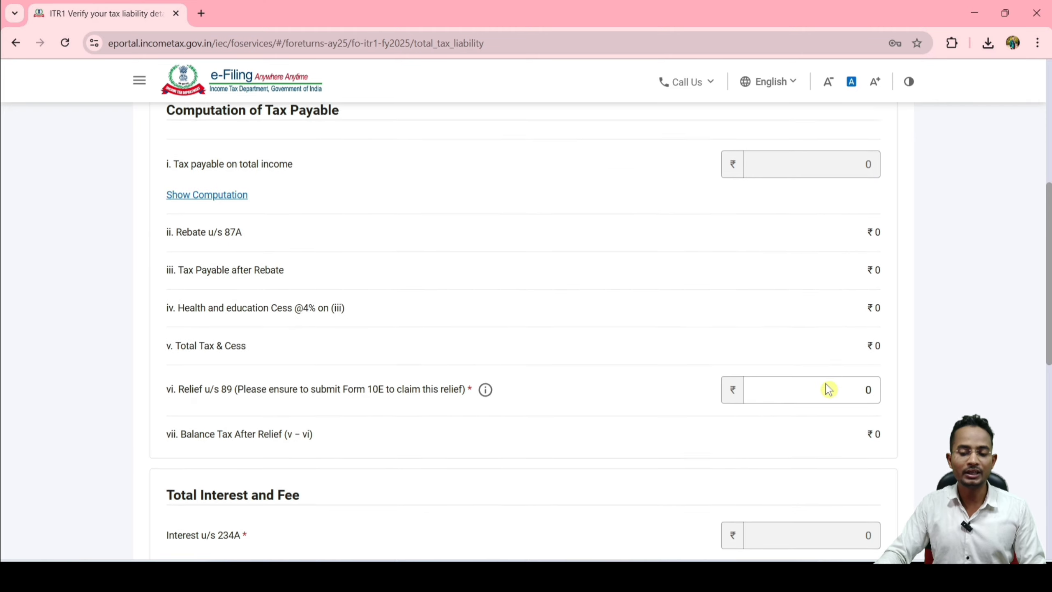
scroll(827, 387, down, 4)
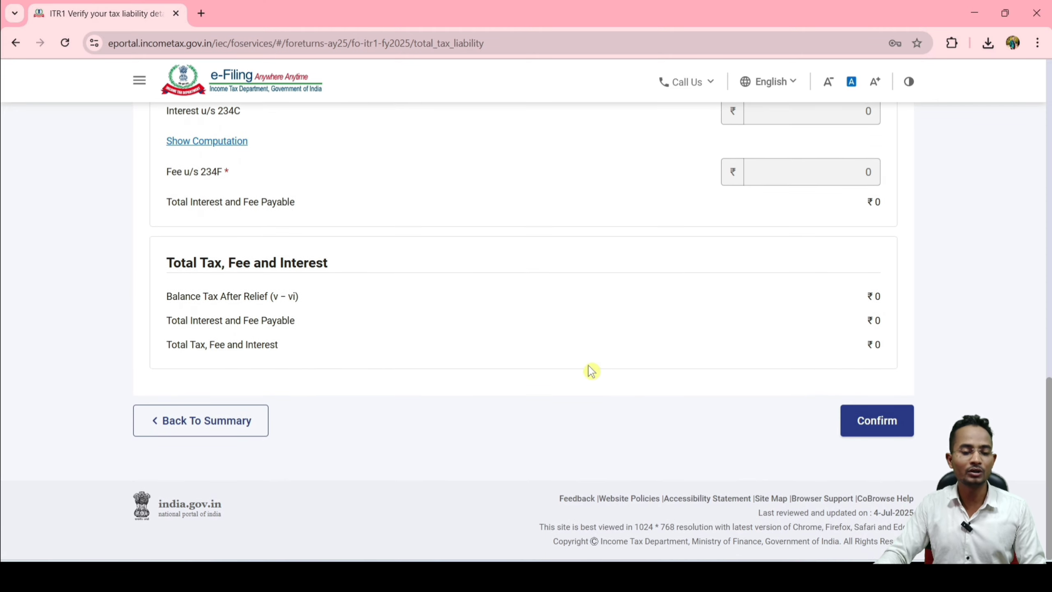
click(890, 427)
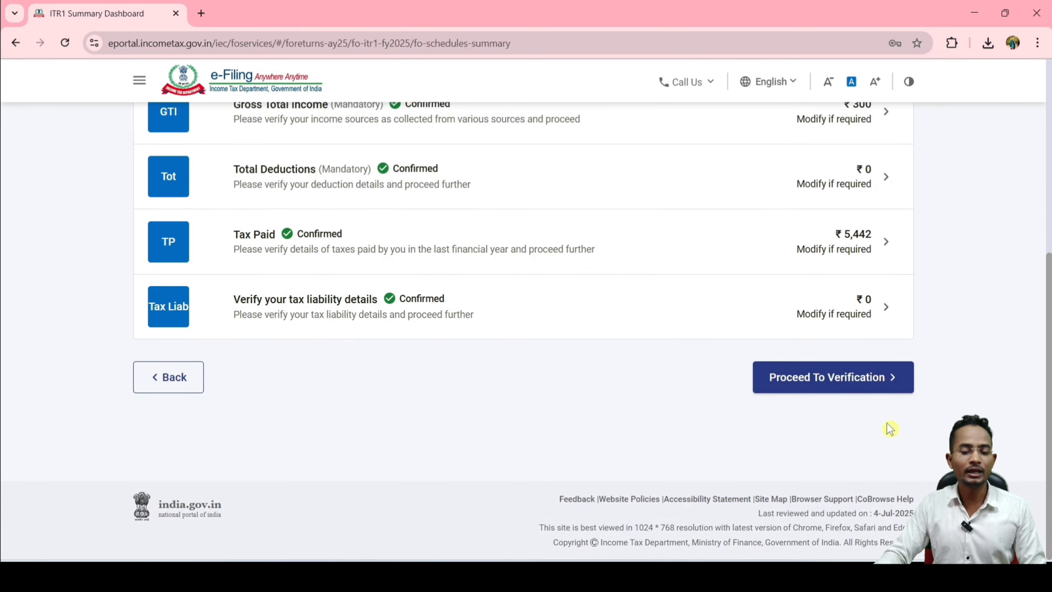
- Proceed to verification of the return and review the tax summary down to the total tax paid and refund amounts
click(842, 388)
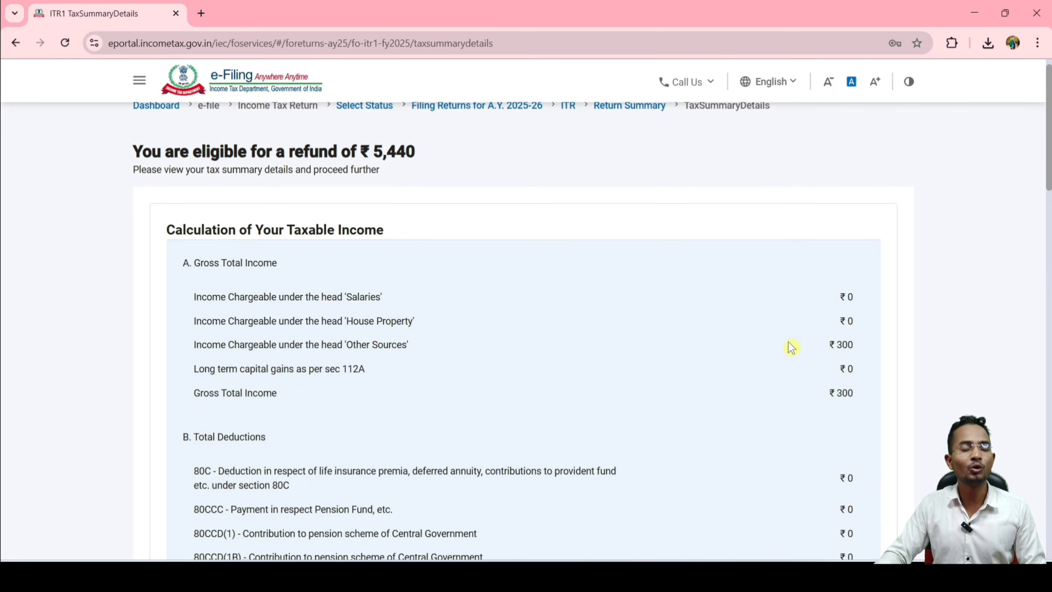
scroll(791, 347, down, 12)
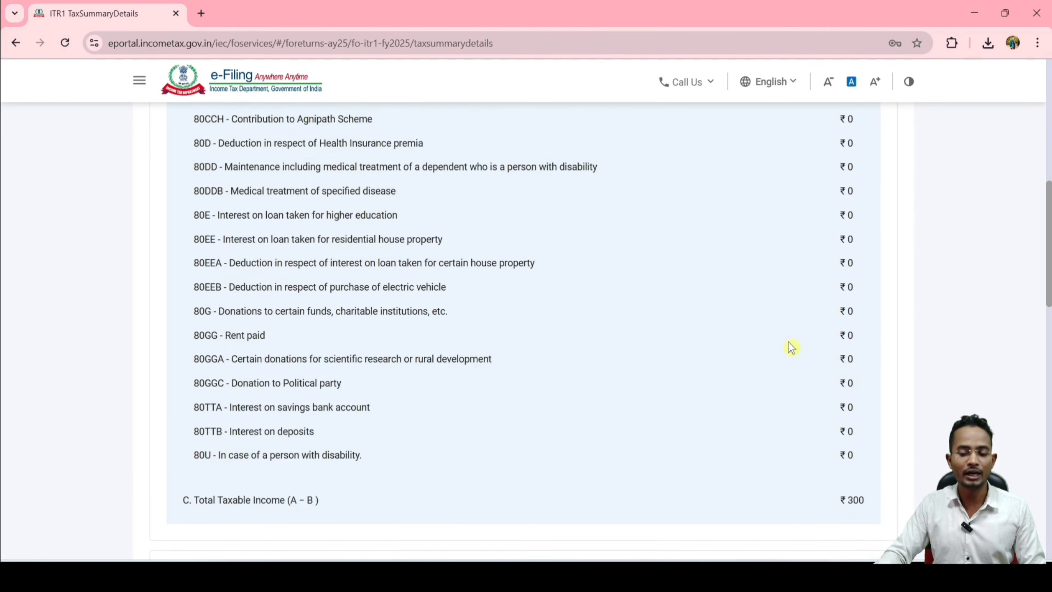
scroll(791, 347, down, 15)
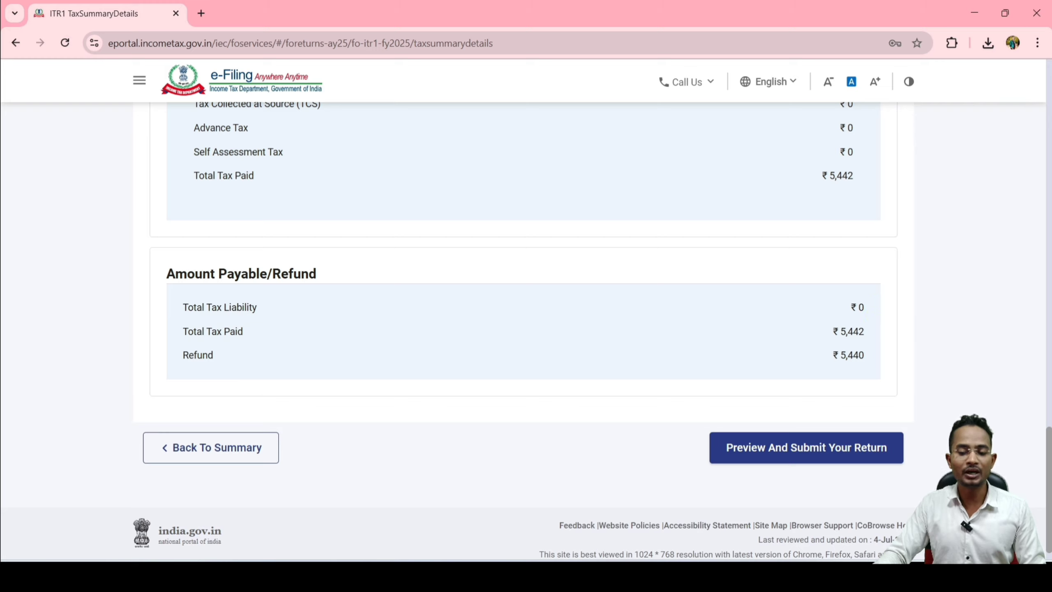
triple_click(892, 338)
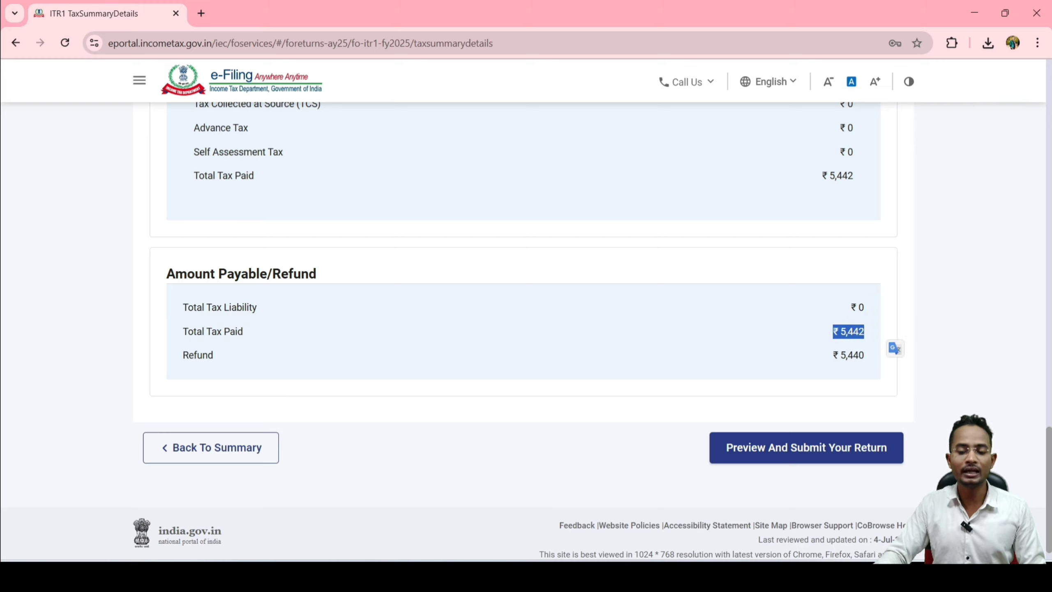
double_click(851, 355)
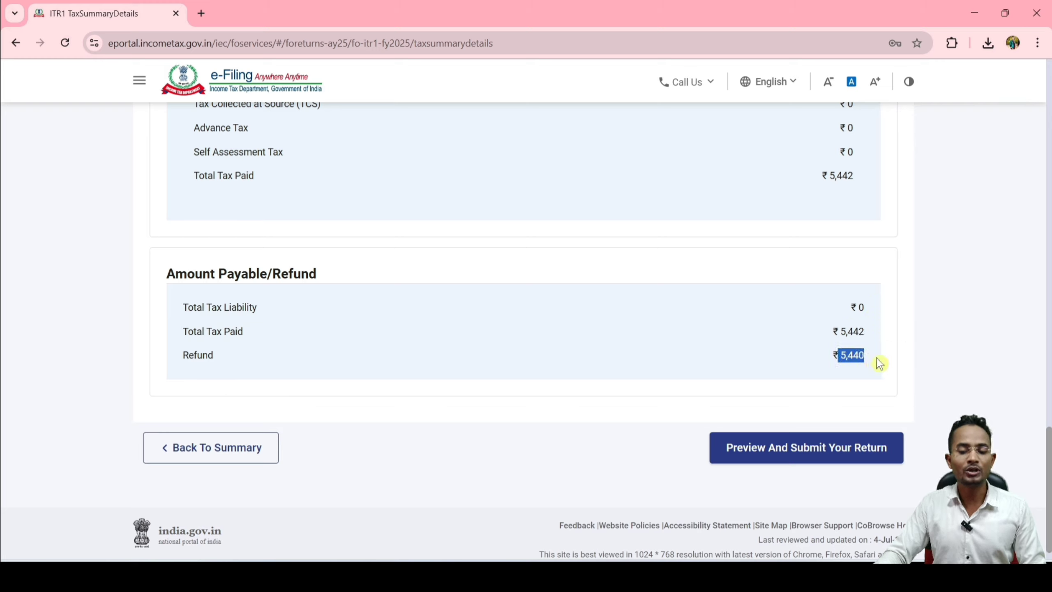
click(970, 366)
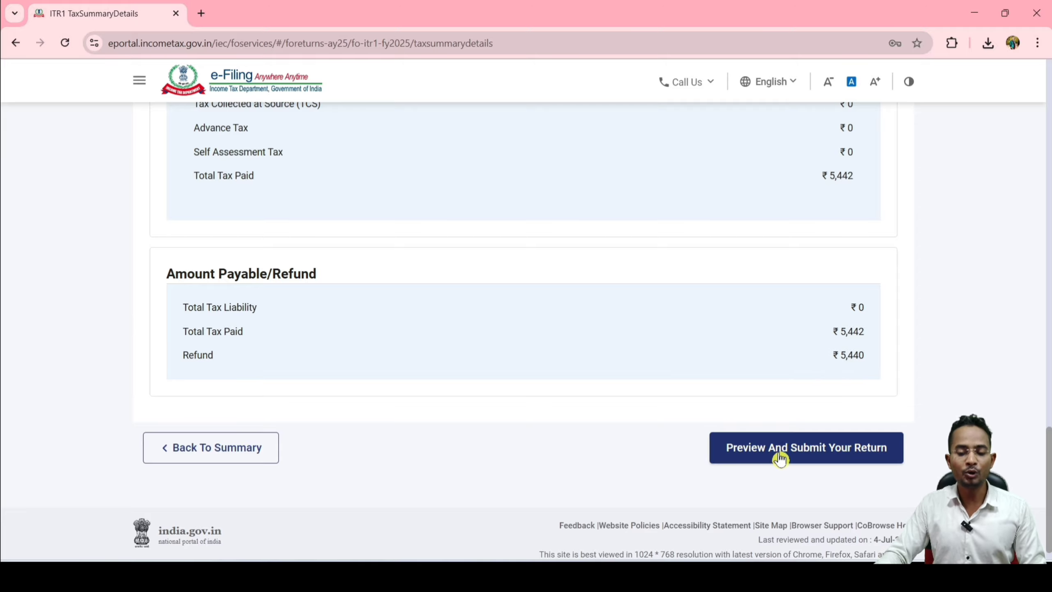
- Continue to Preview and Submit Your Return, accept the declaration with capacity Self, and proceed to internal validation
click(836, 457)
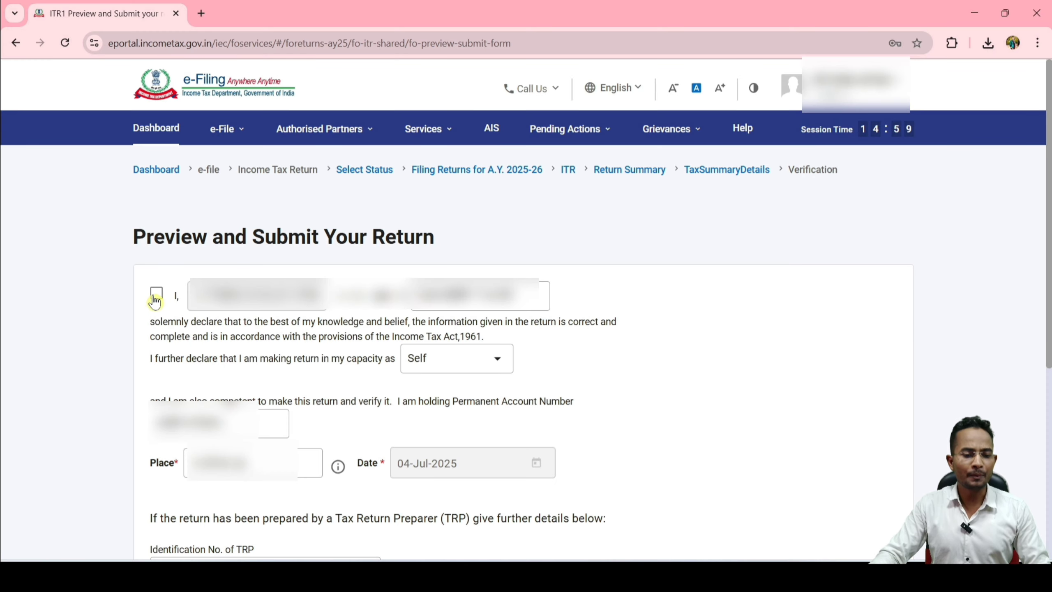
click(156, 295)
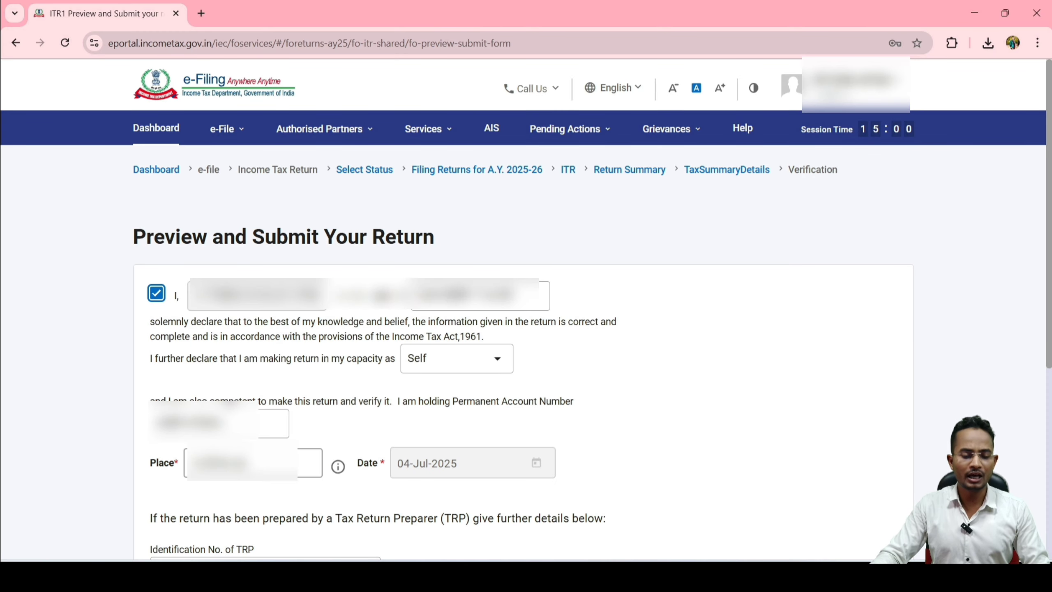
scroll(746, 449, down, 6)
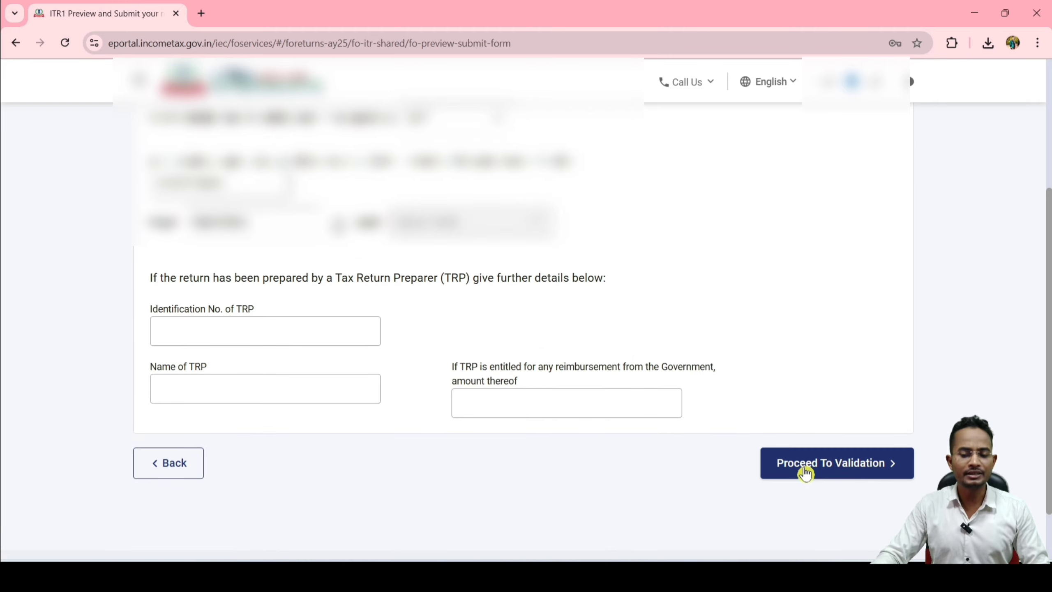
click(839, 473)
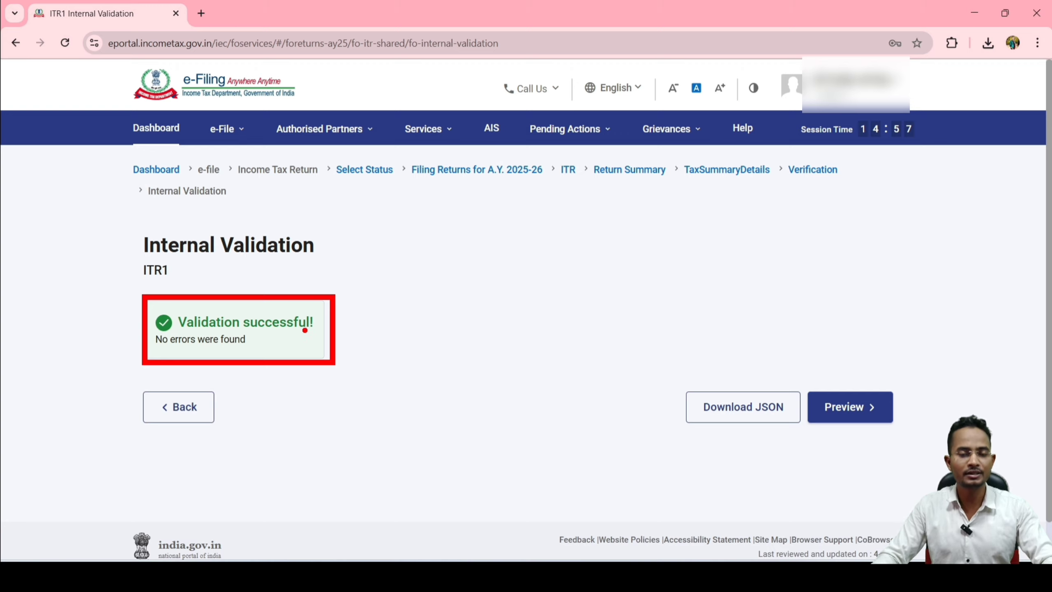
- Preview the completed ITR-1 return, look through its details, and proceed to upload level validation
click(856, 419)
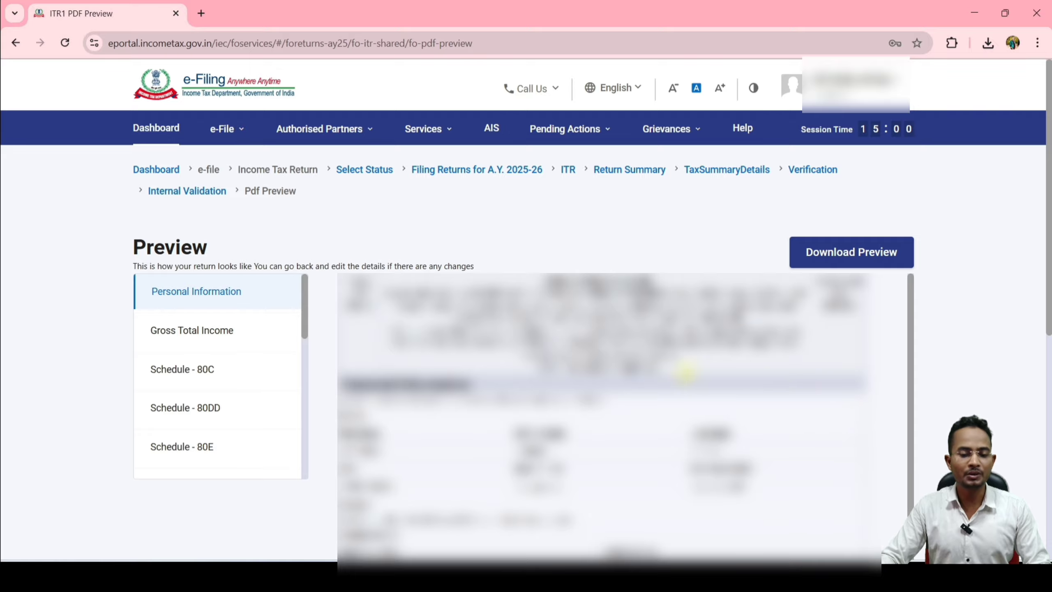
scroll(603, 331, down, 10)
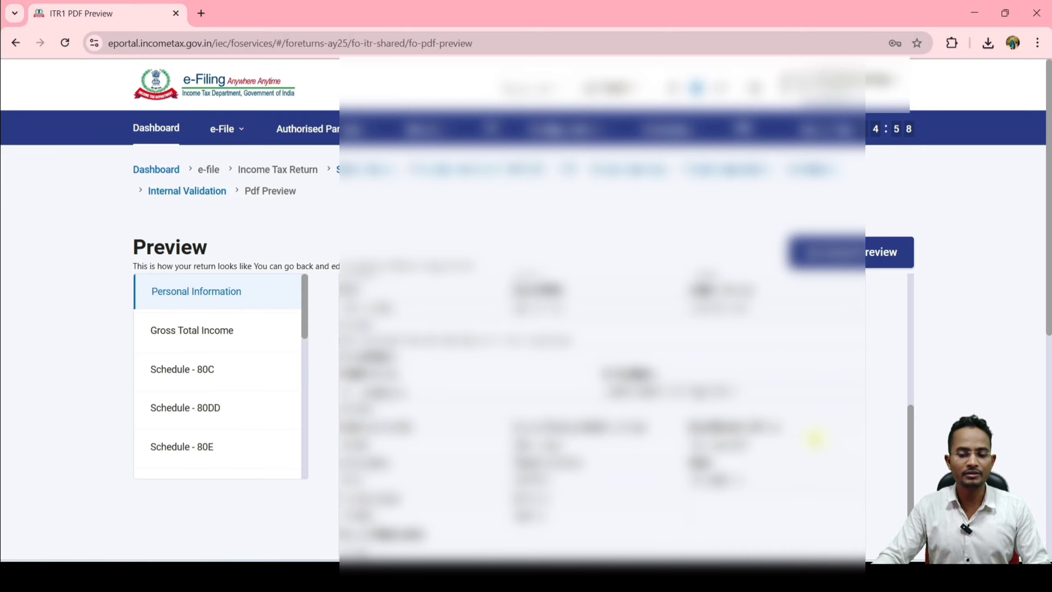
scroll(724, 310, up, 8)
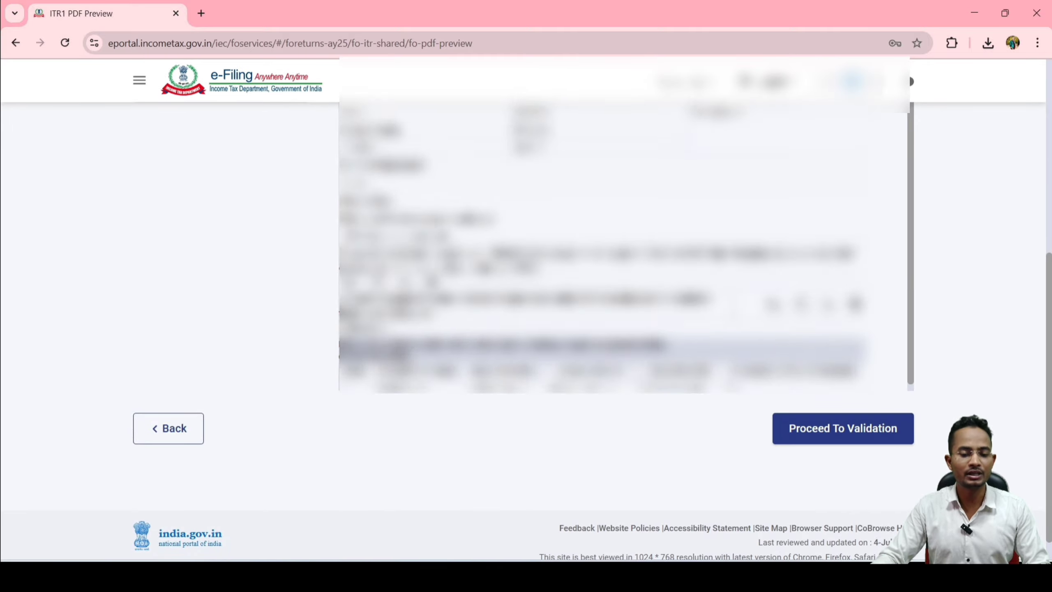
scroll(721, 318, down, 6)
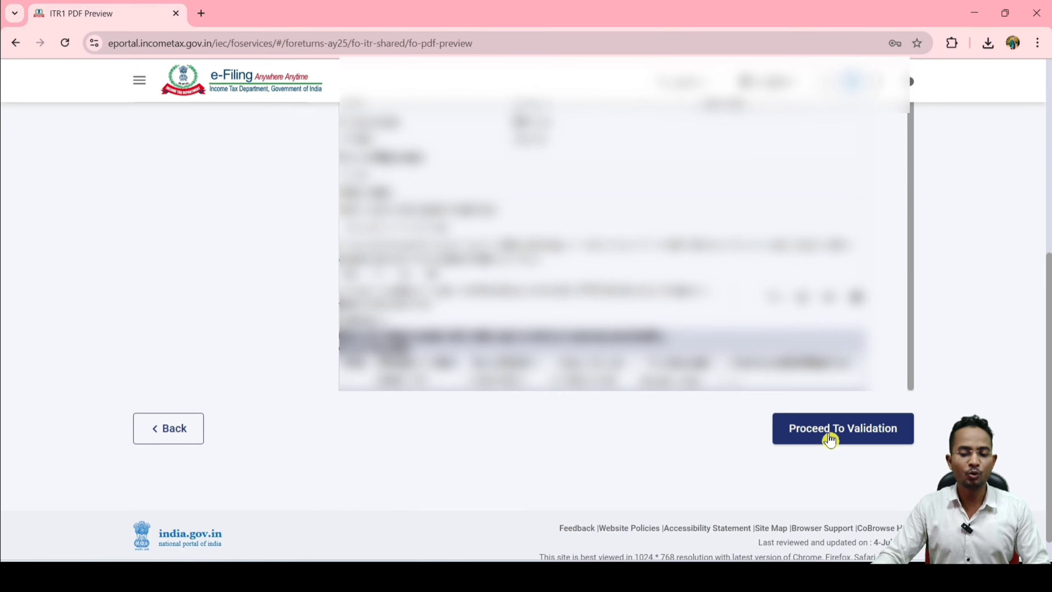
click(870, 441)
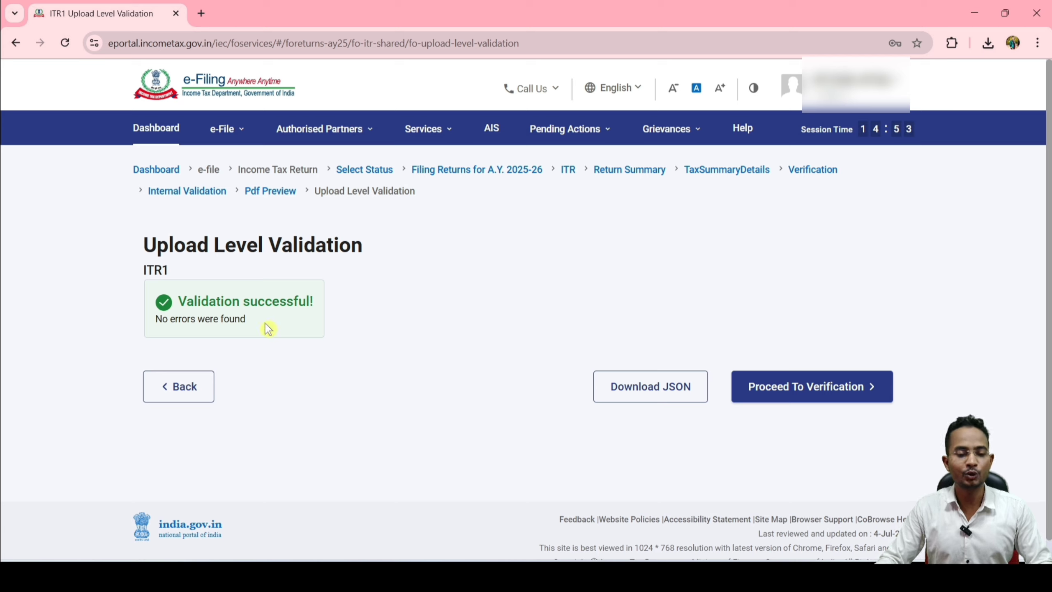
- Proceed to verification, read the verification options, and continue with E-Verify Now as the method
click(804, 393)
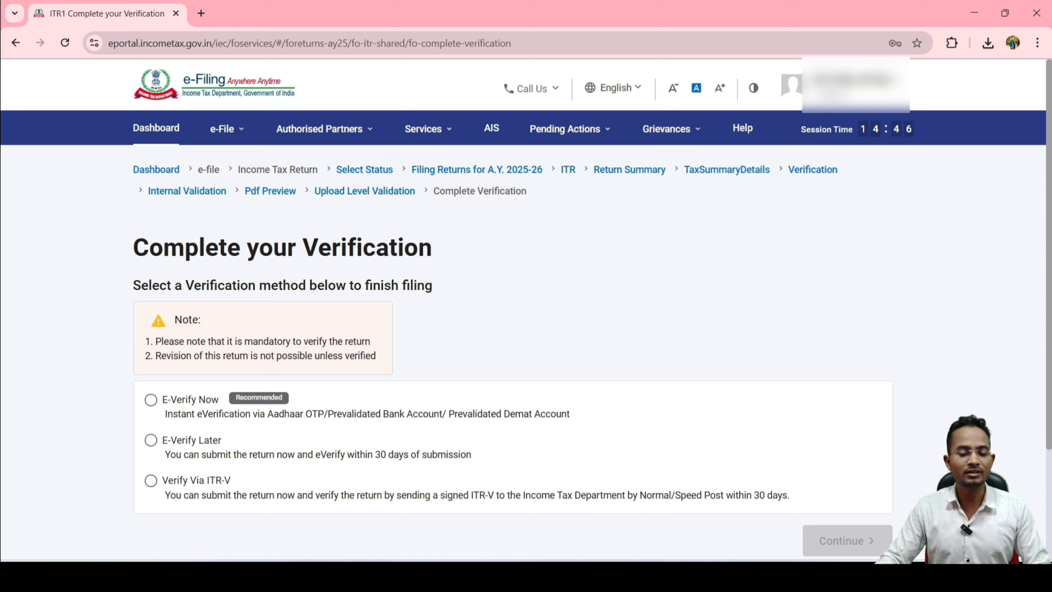
drag(375, 454, 495, 463)
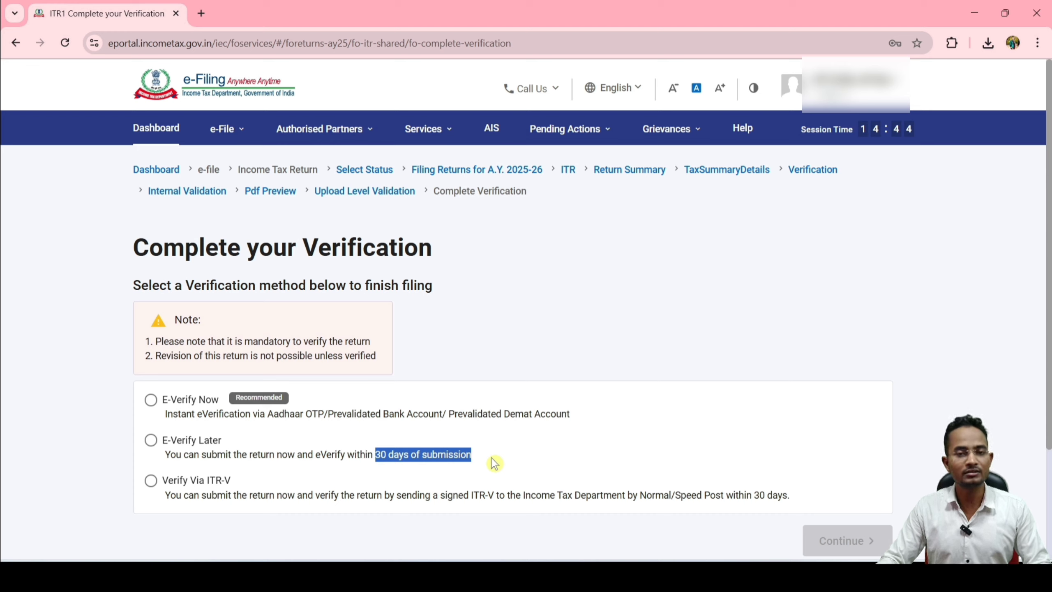
click(565, 455)
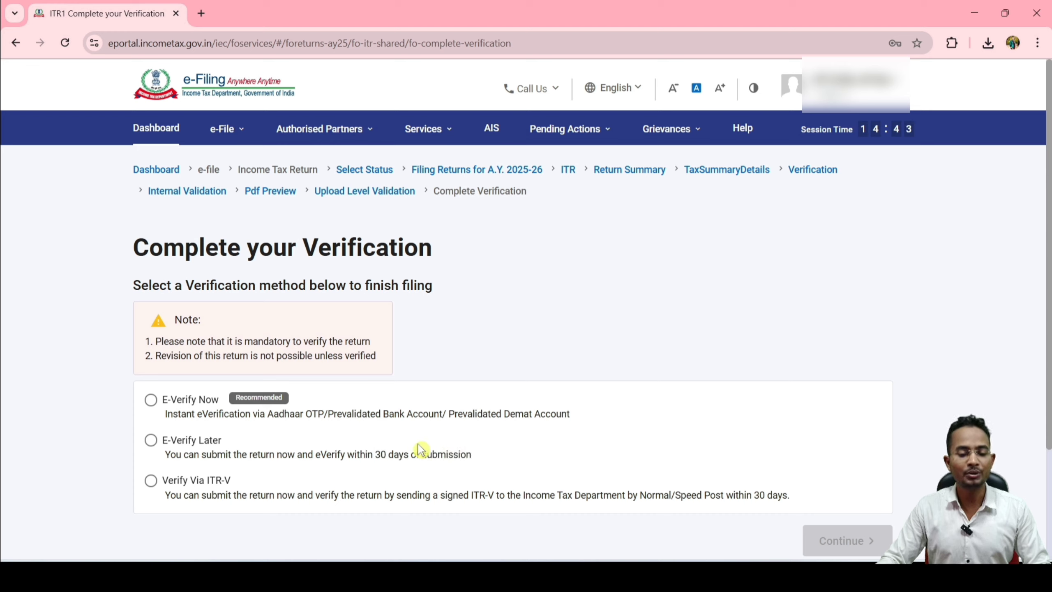
click(196, 407)
click(845, 542)
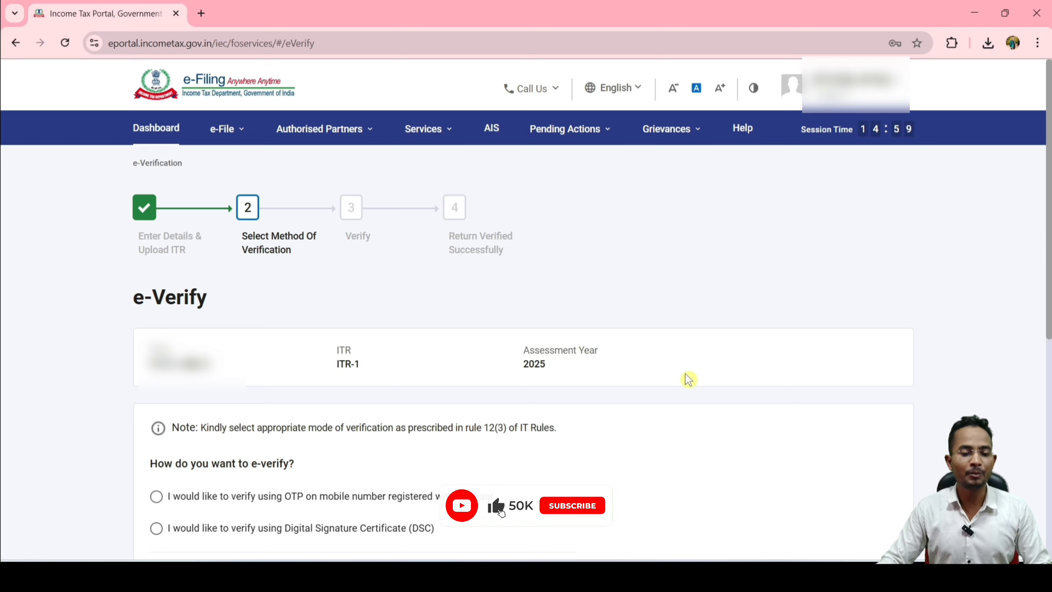
- Choose e-verification by OTP on the Aadhaar-registered mobile number, agree to validate the Aadhaar details, and generate the OTP
scroll(690, 379, down, 4)
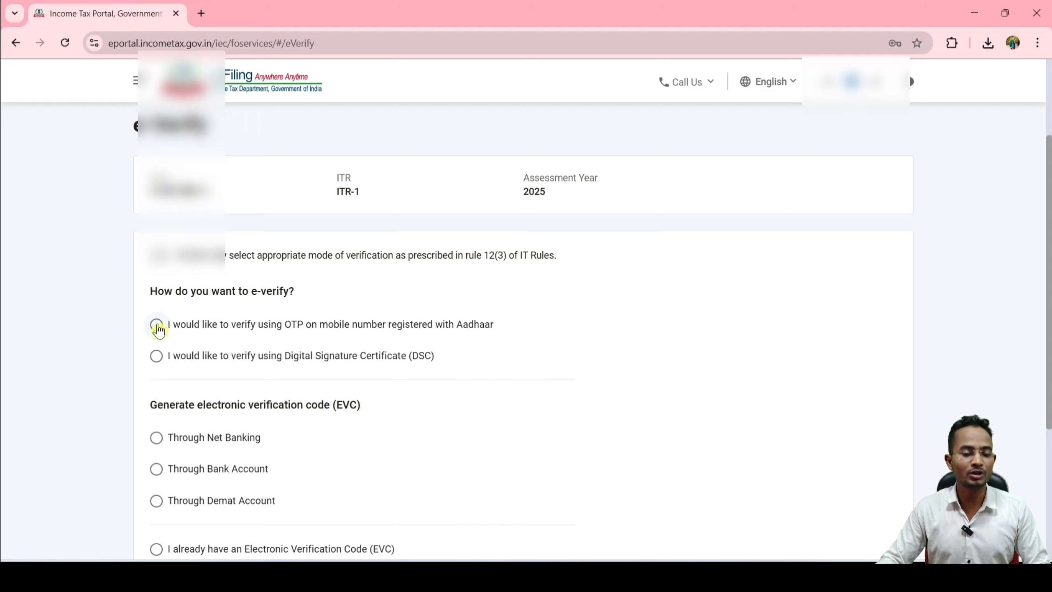
click(156, 324)
scroll(653, 335, down, 5)
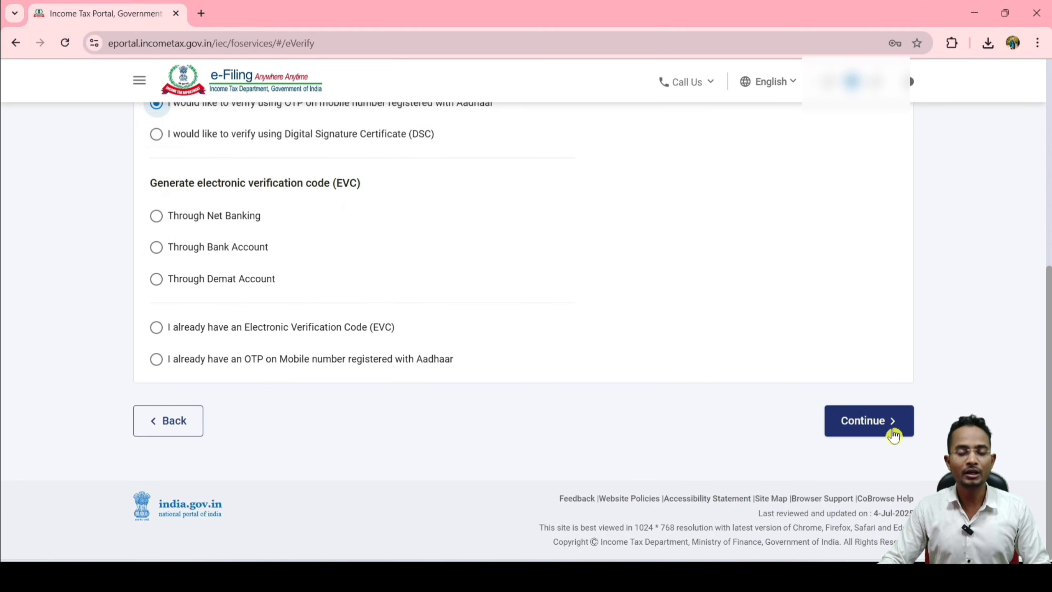
click(893, 435)
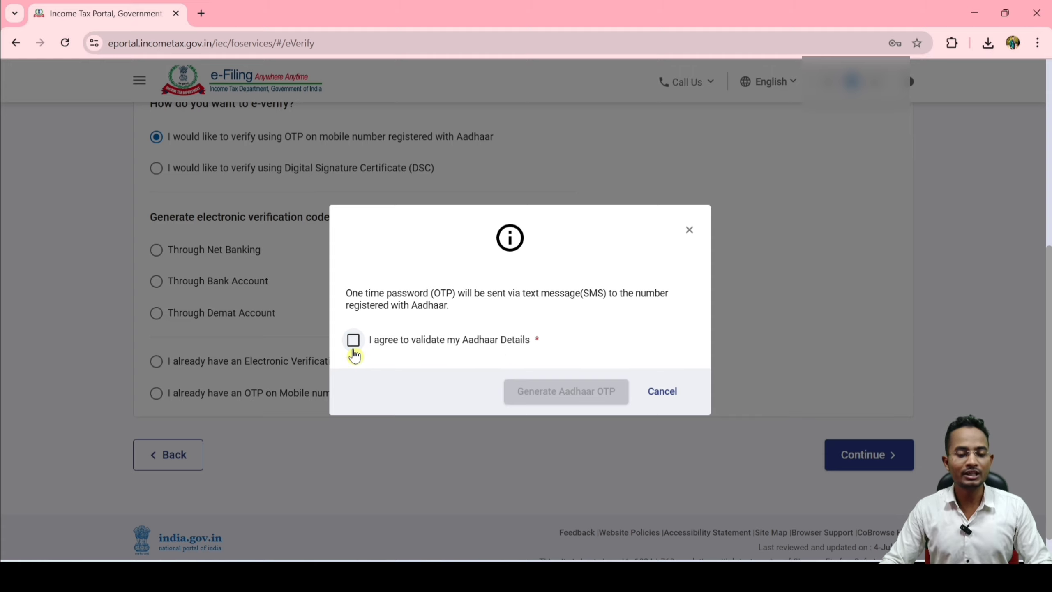
click(354, 348)
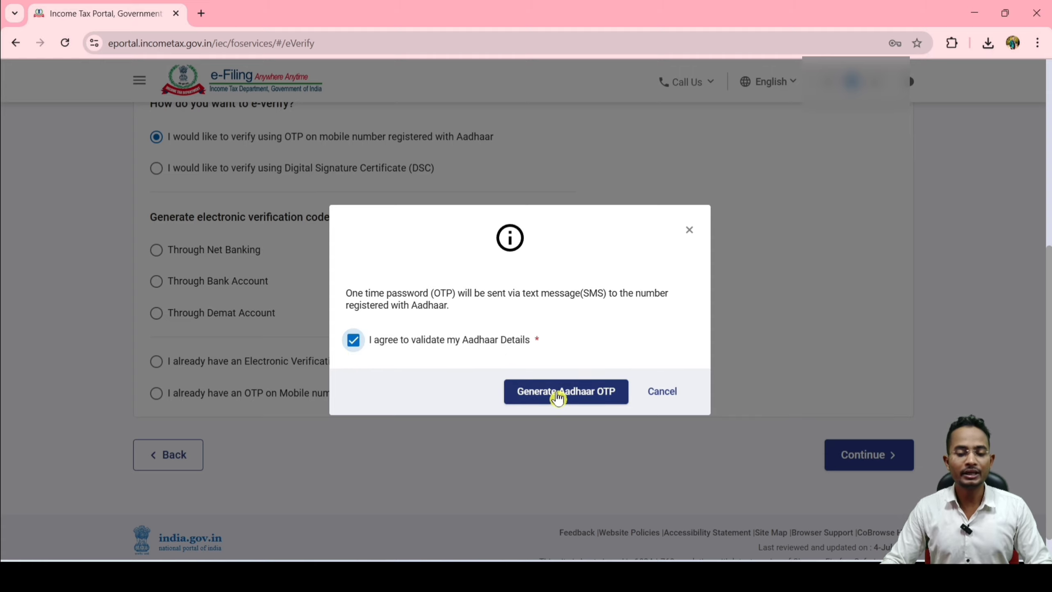
click(558, 398)
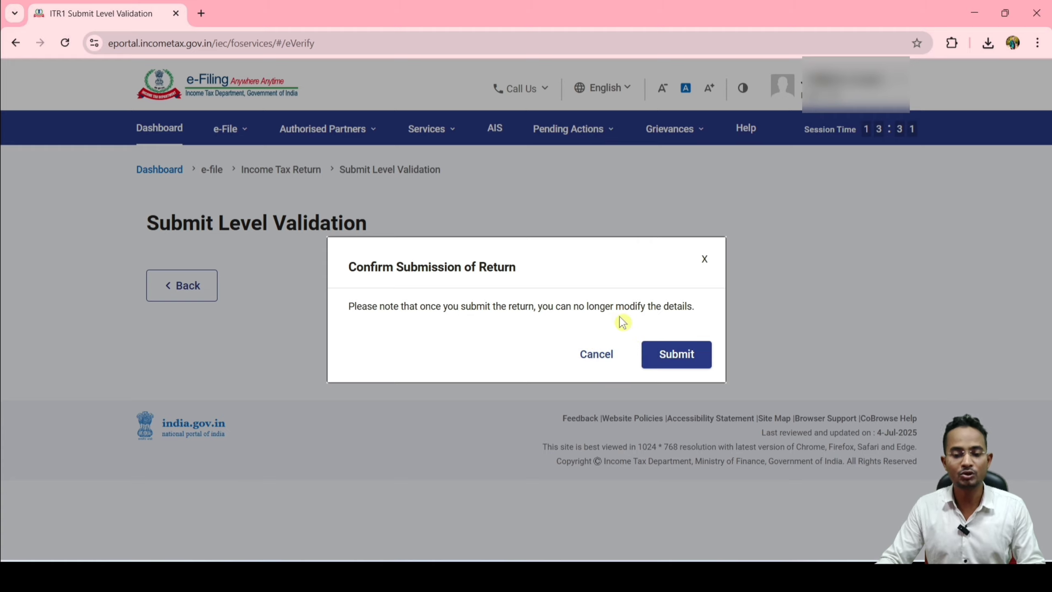
- Confirm submission of the return, then download the filing receipt and open its PDF
click(684, 355)
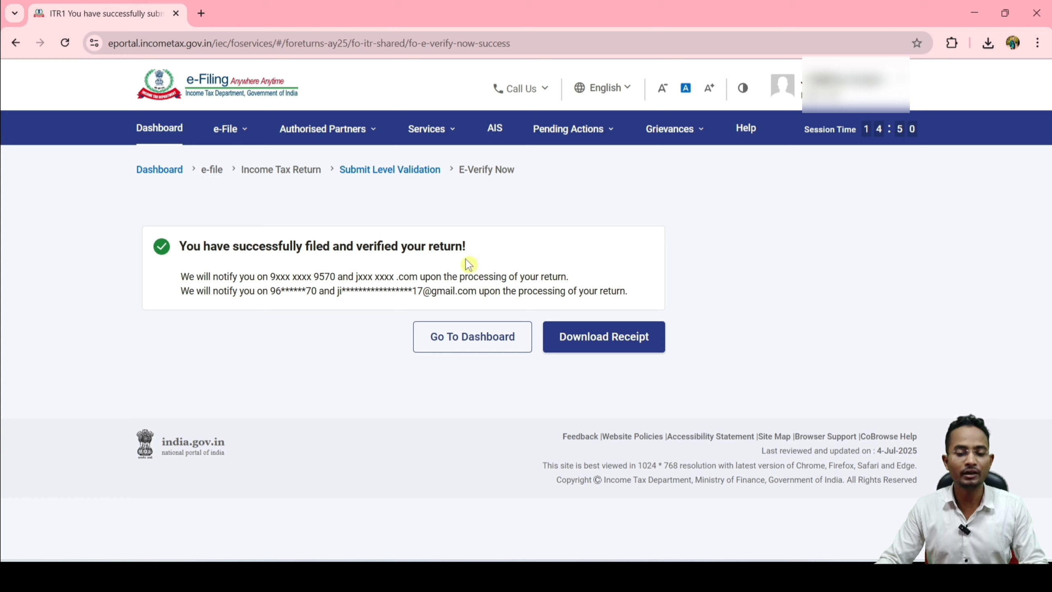
click(601, 349)
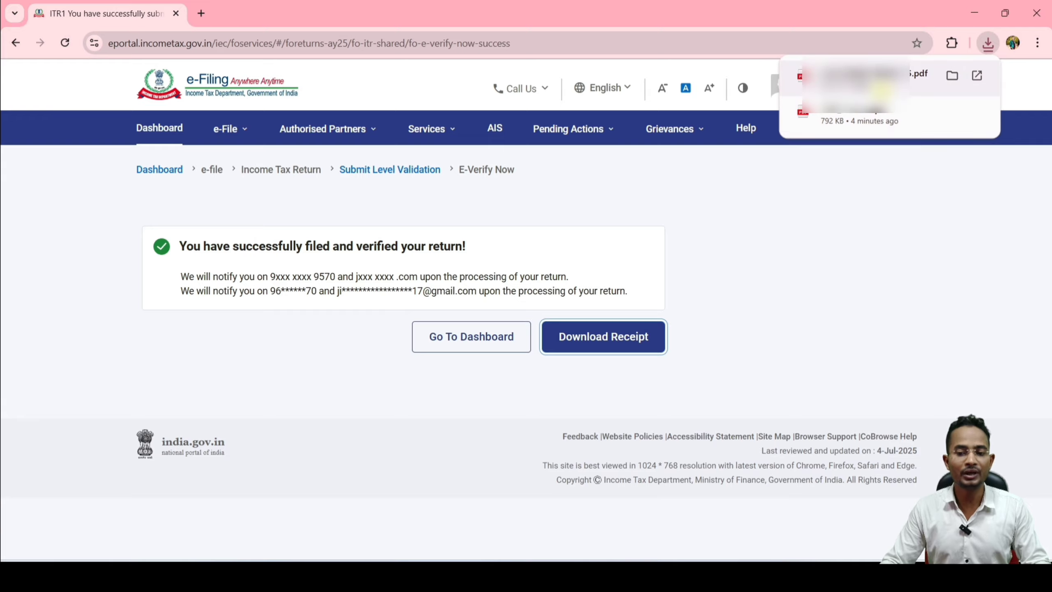
click(877, 79)
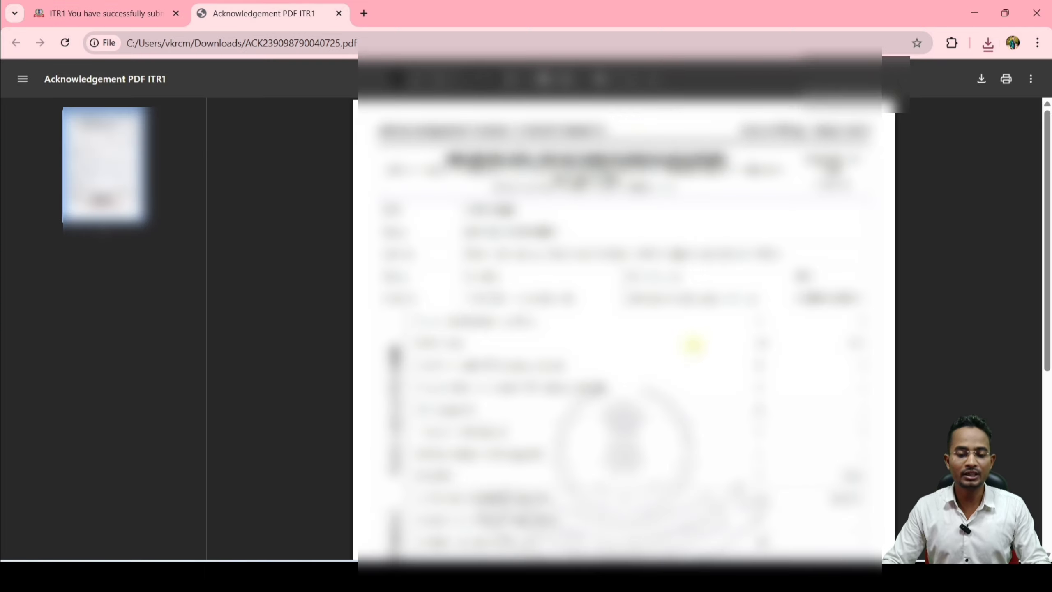